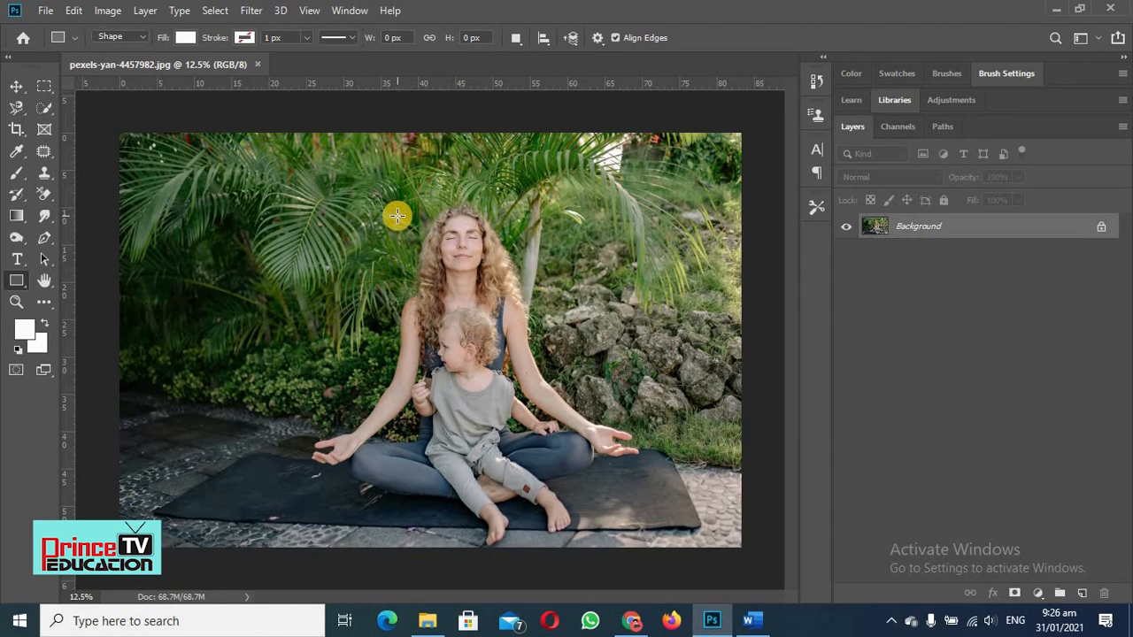
Step: Unlock the Background layer and choose the Blur tool
left_click(1100, 231)
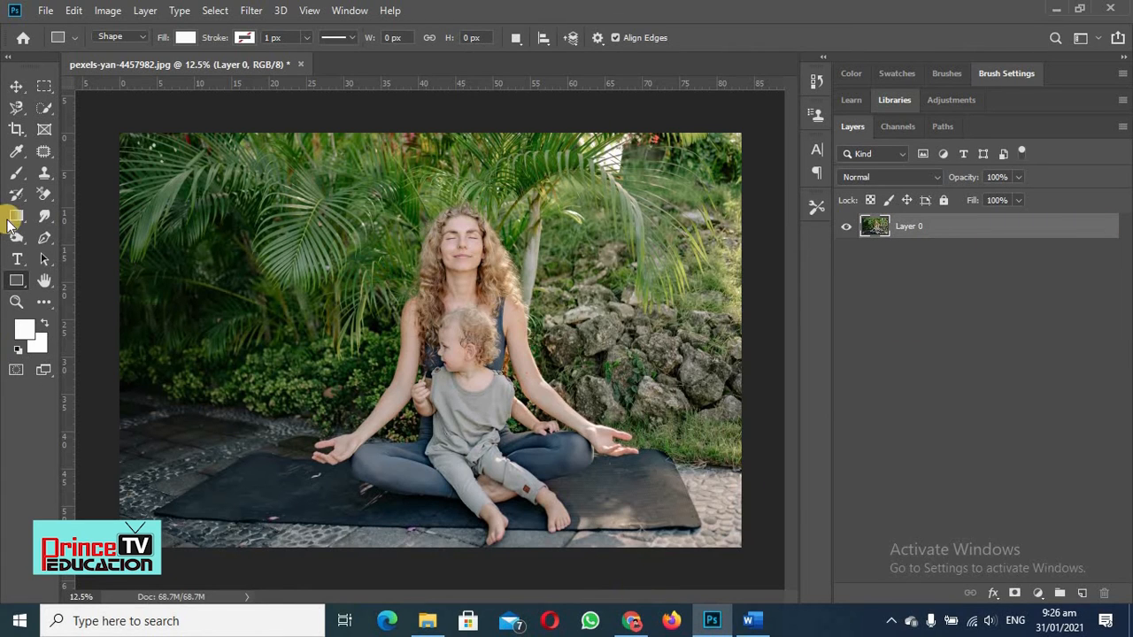
left_click(43, 217)
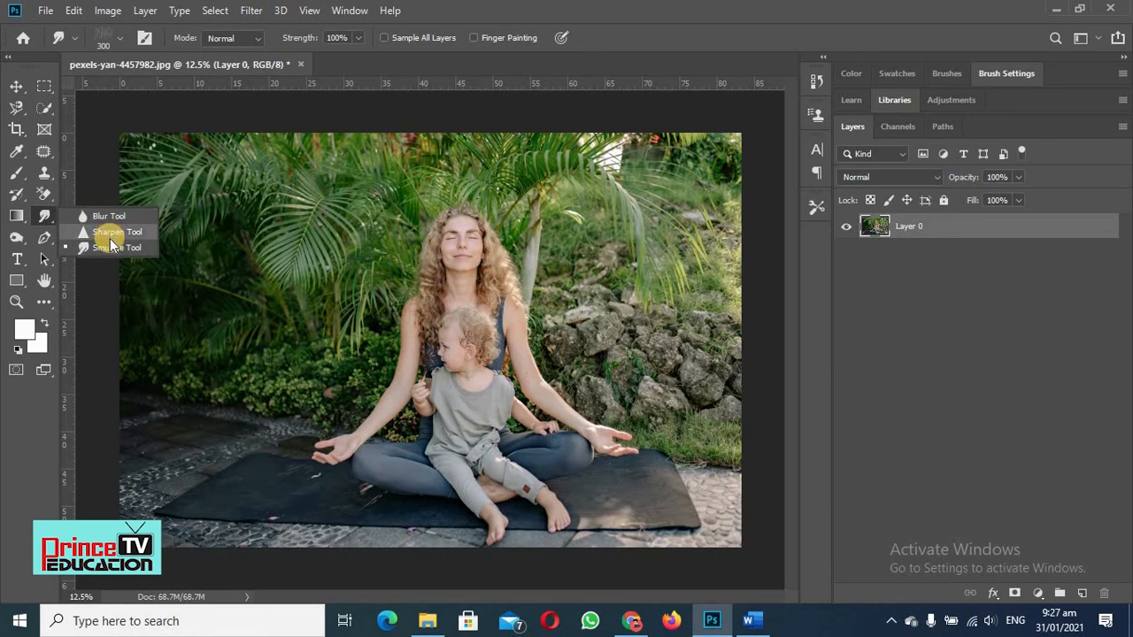
left_click(109, 218)
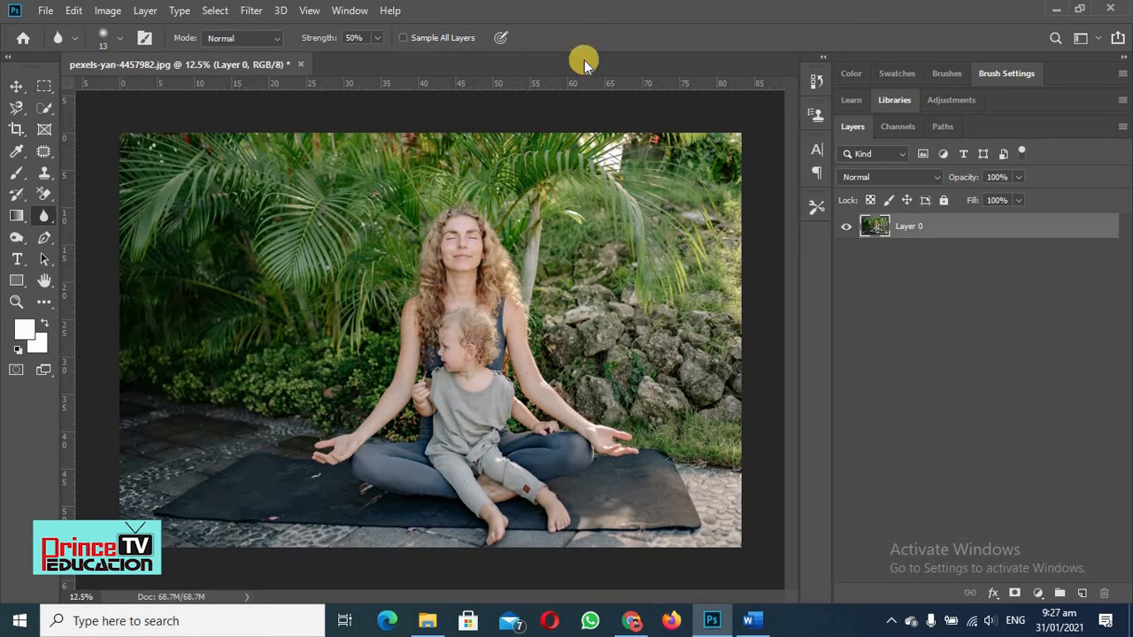
Step: Set the Blur tool's brush size to 500 px and keep its mode at Normal
left_click(117, 40)
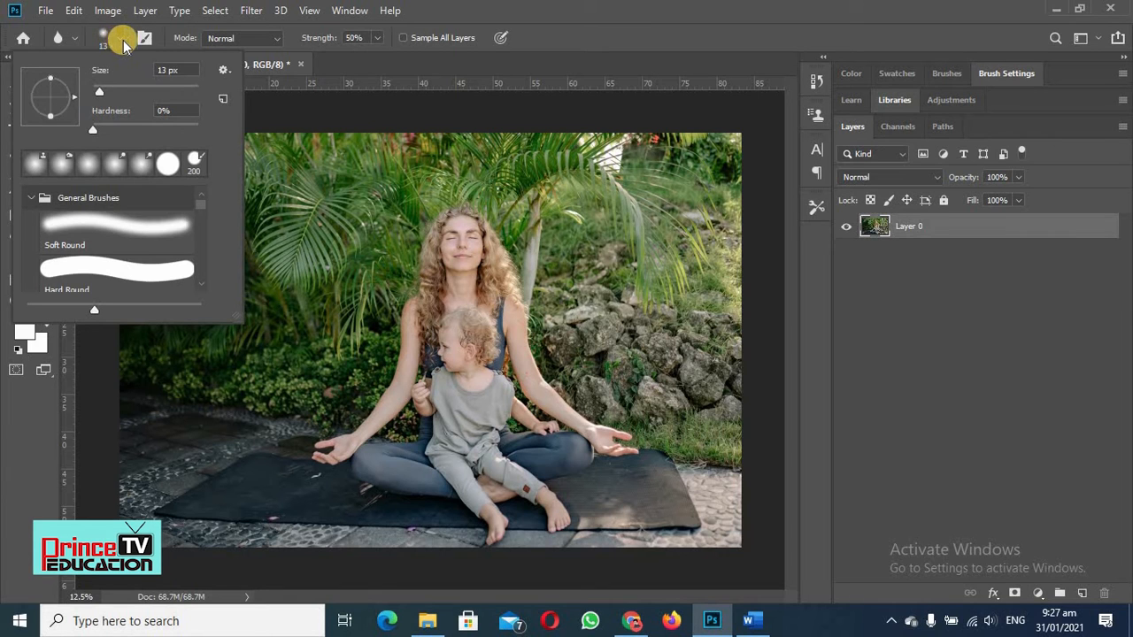
left_click(584, 5)
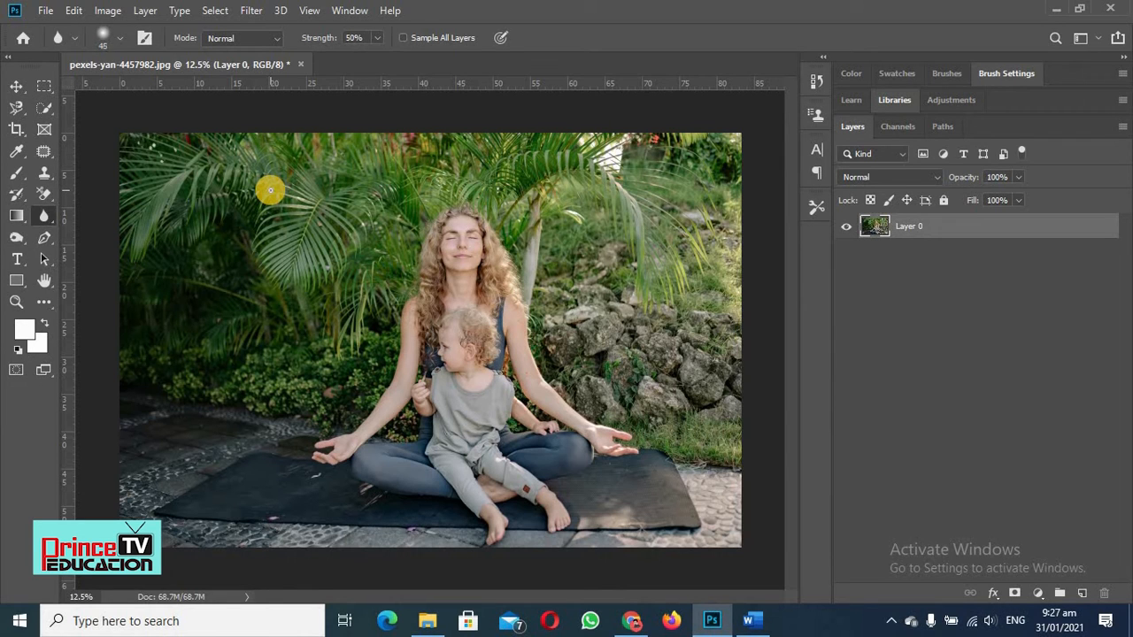
key("bracketright")
key("bracketright")
key("bracketright")
key("bracketright")
key("bracketright")
key("bracketright")
key("bracketleft")
key("bracketleft")
left_click(278, 40)
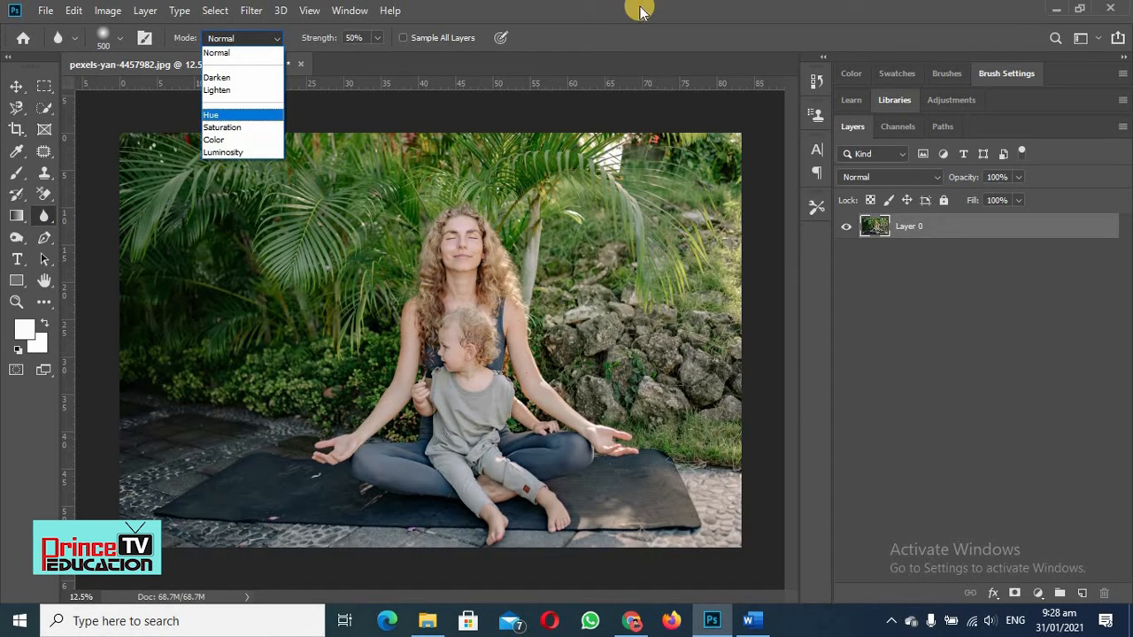
left_click(220, 55)
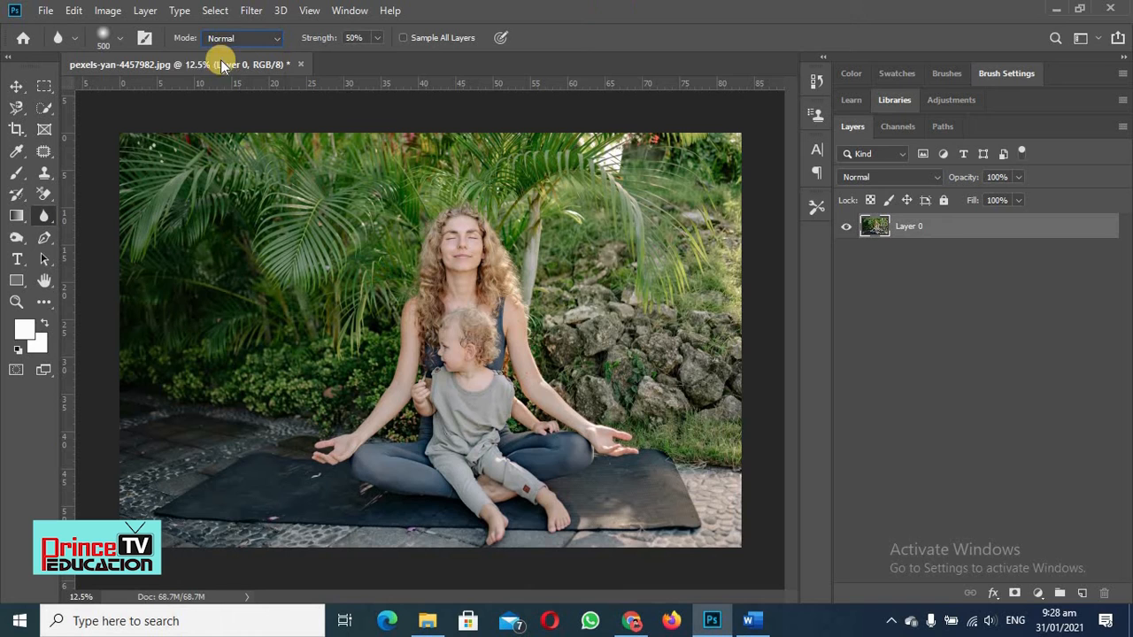
left_click(280, 40)
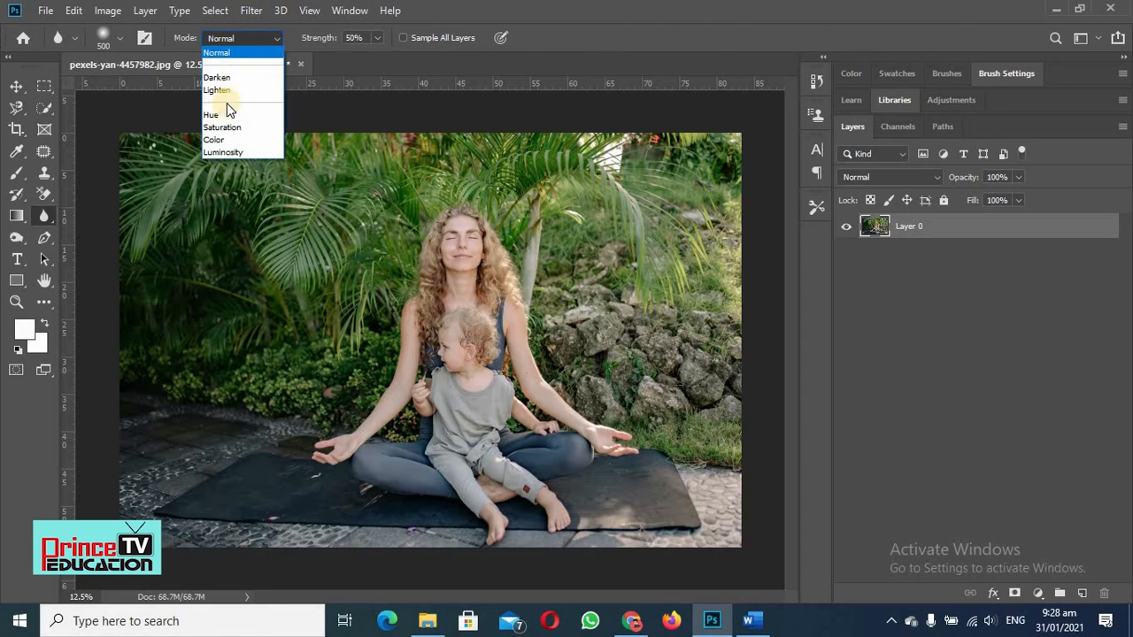
left_click(619, 7)
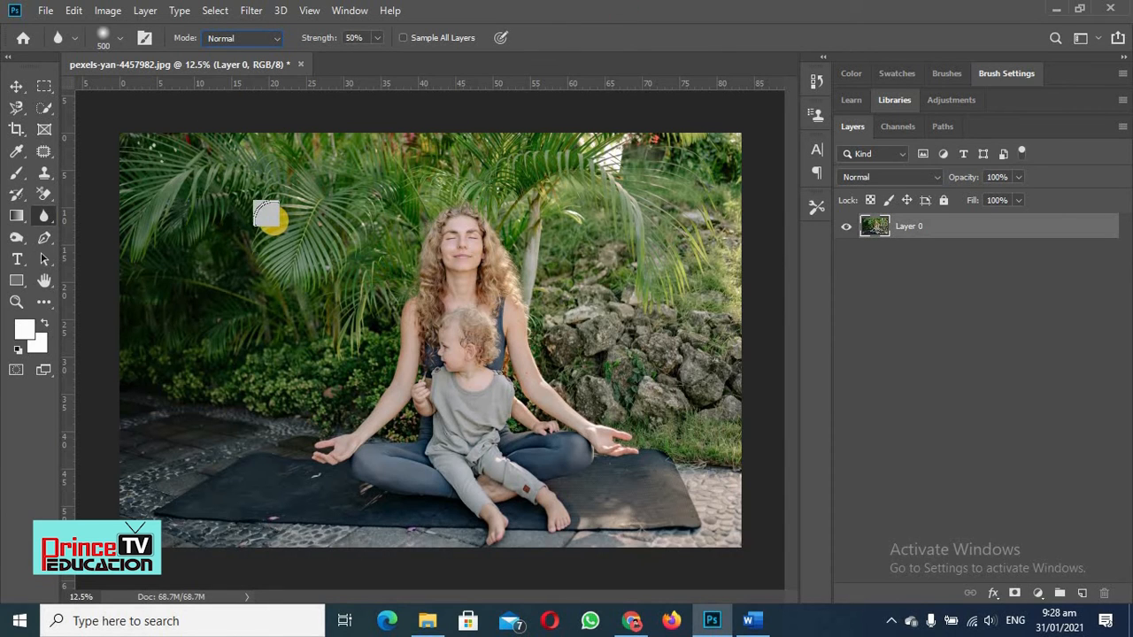
Step: Blur the background around the woman and child on a new empty layer, with Sample All Layers enabled
left_click(1083, 593)
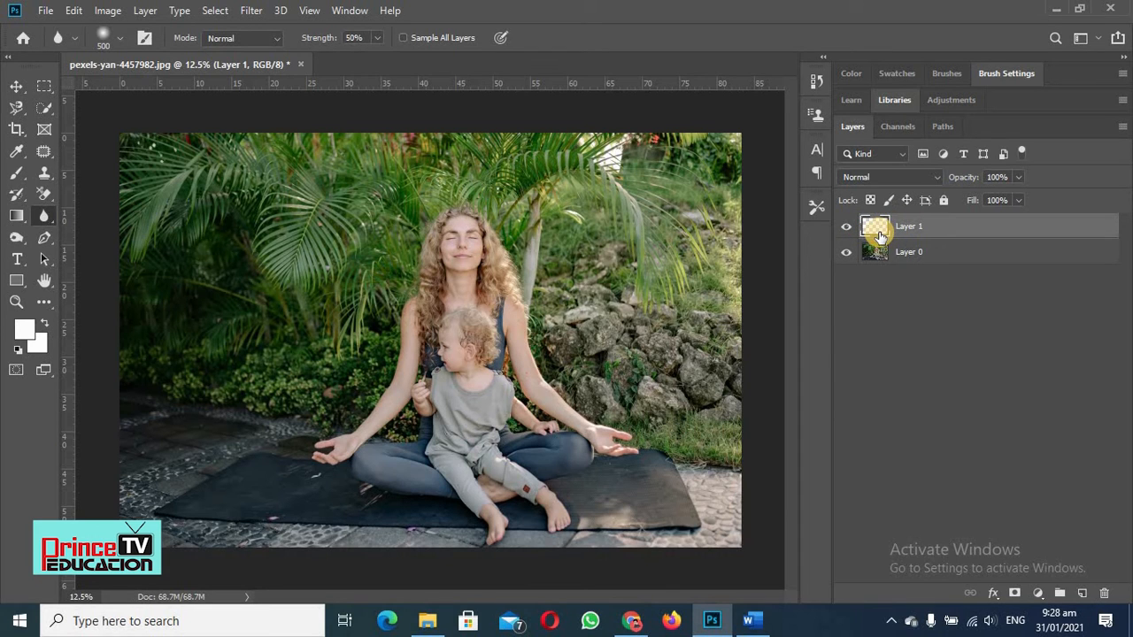
left_click(404, 39)
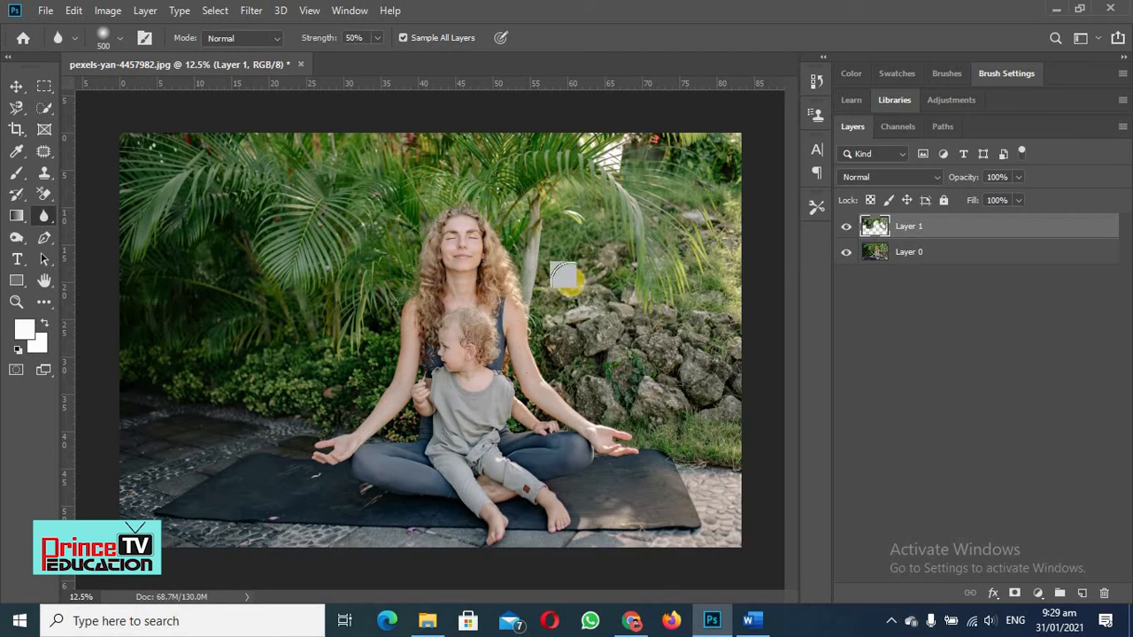
Step: Compare the rocks and grass beside the woman at 50% zoom with the blurred layer hidden and shown
key("z")
left_click(575, 267)
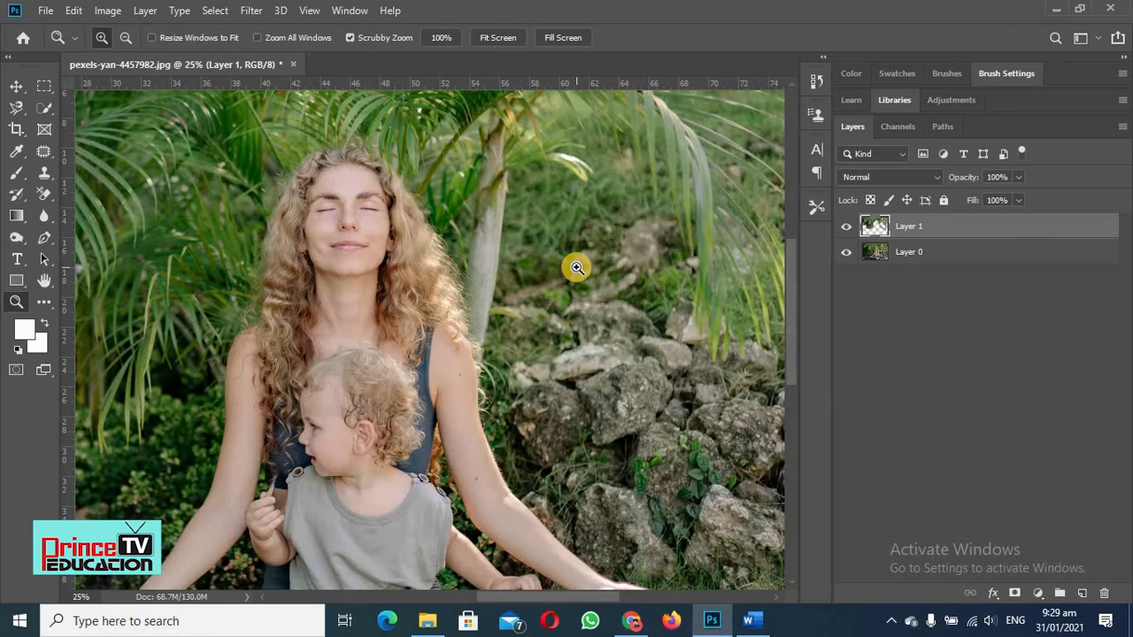
left_click(576, 267)
left_click(576, 267)
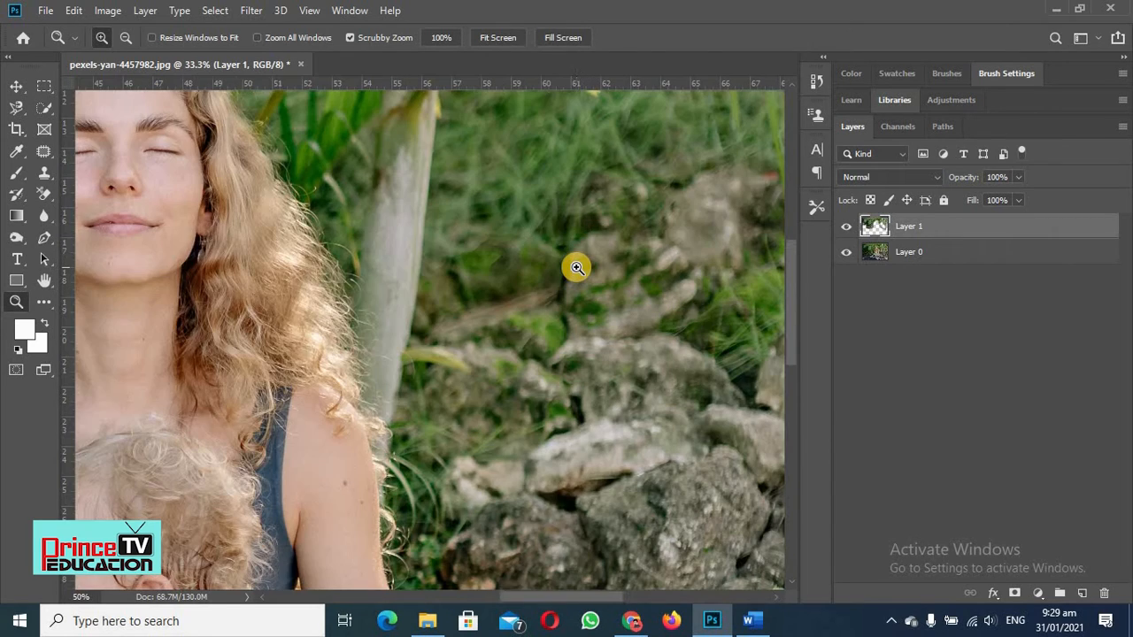
key("r")
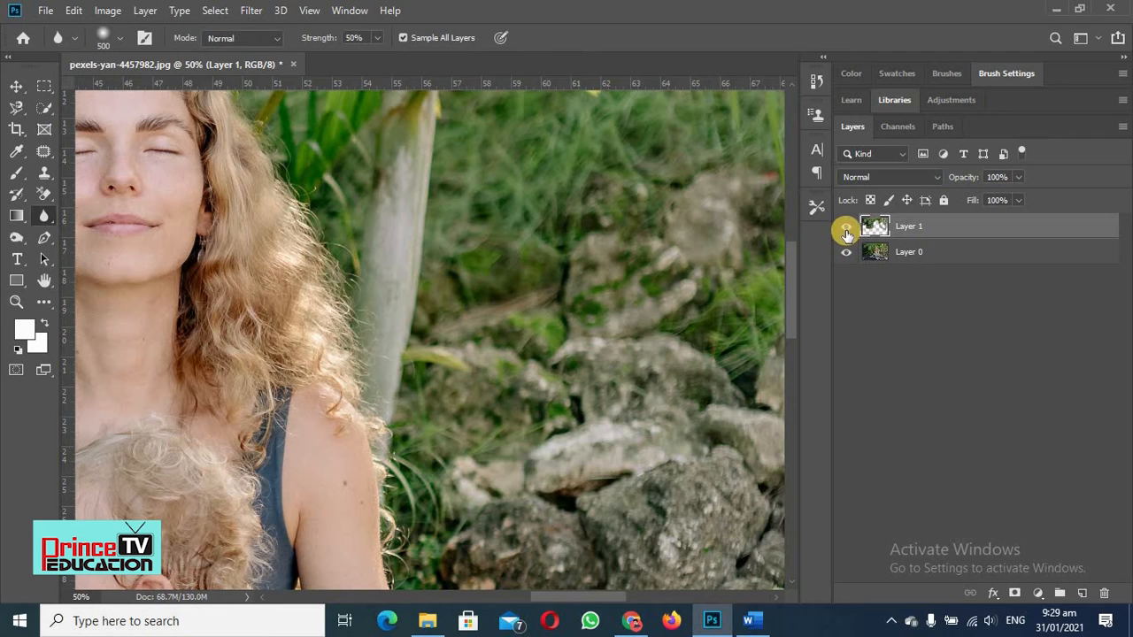
left_click(846, 231)
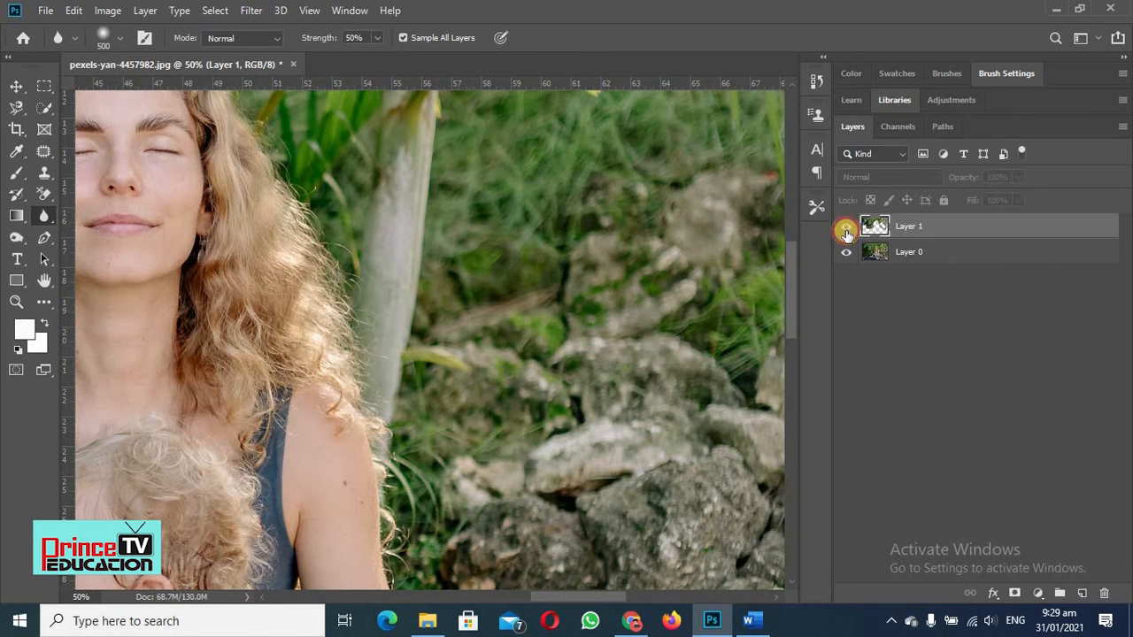
left_click(846, 231)
left_click(846, 231)
left_click(846, 231)
Step: Compare the palm leaves above the woman with and without the blurred layer
scroll(505, 361, "up", 5)
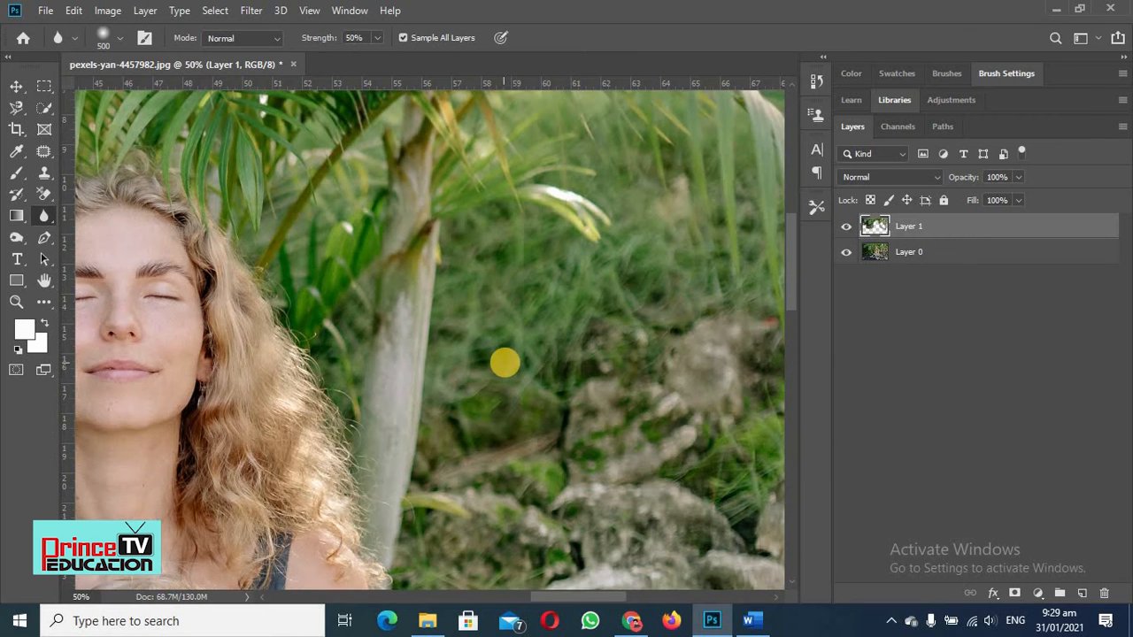
scroll(505, 361, "up", 6)
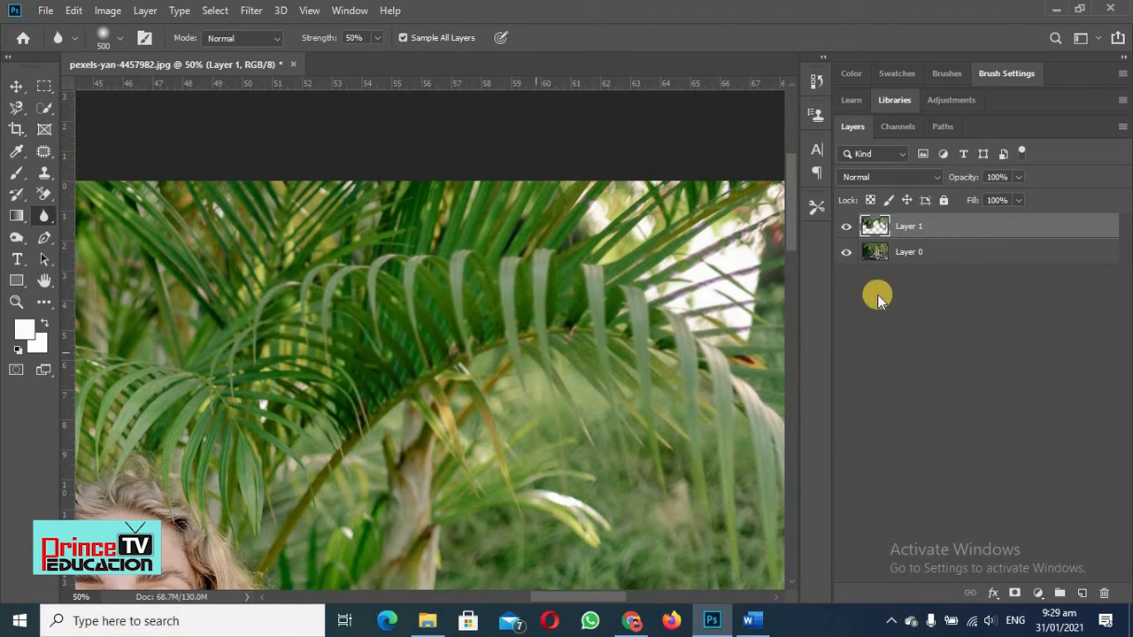
left_click(846, 226)
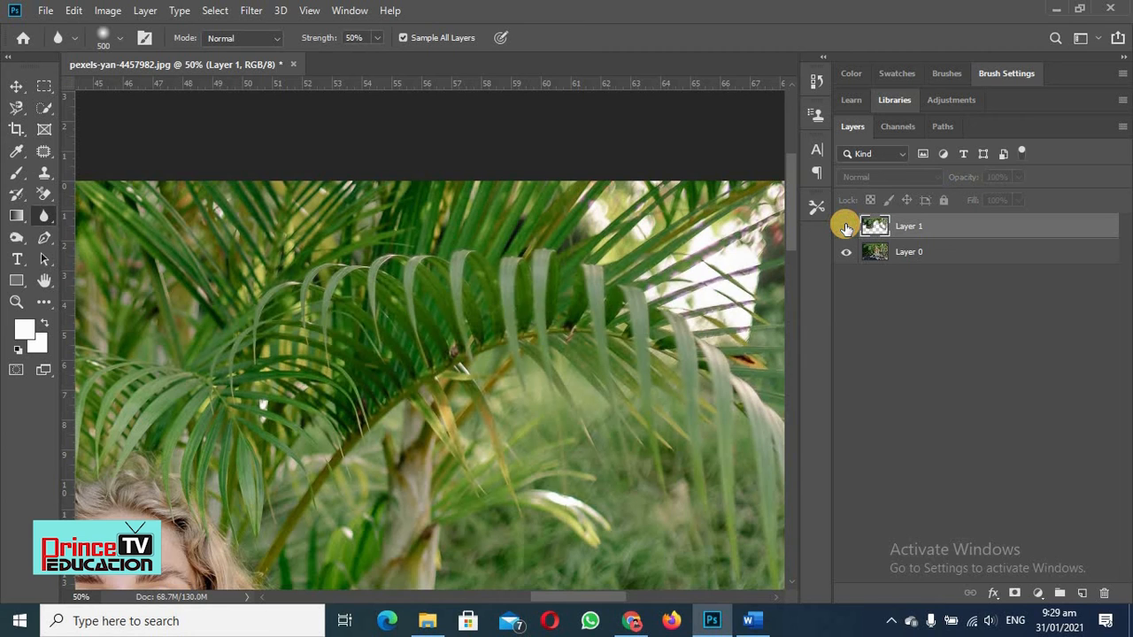
left_click(846, 228)
left_click(846, 228)
left_click(846, 227)
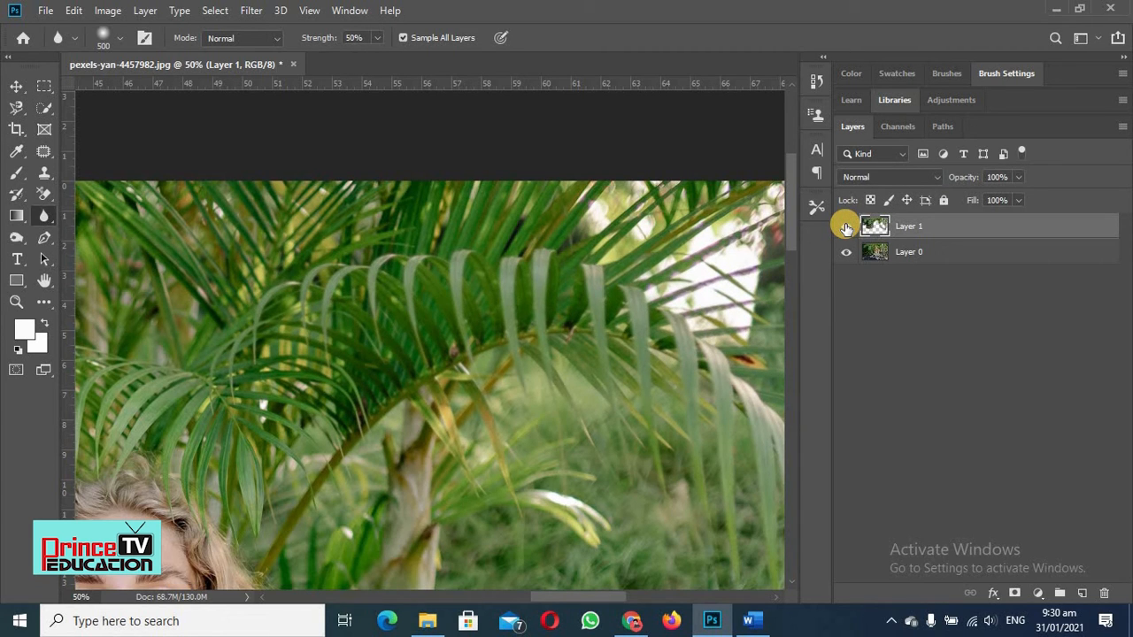
left_click(846, 228)
left_click(846, 229)
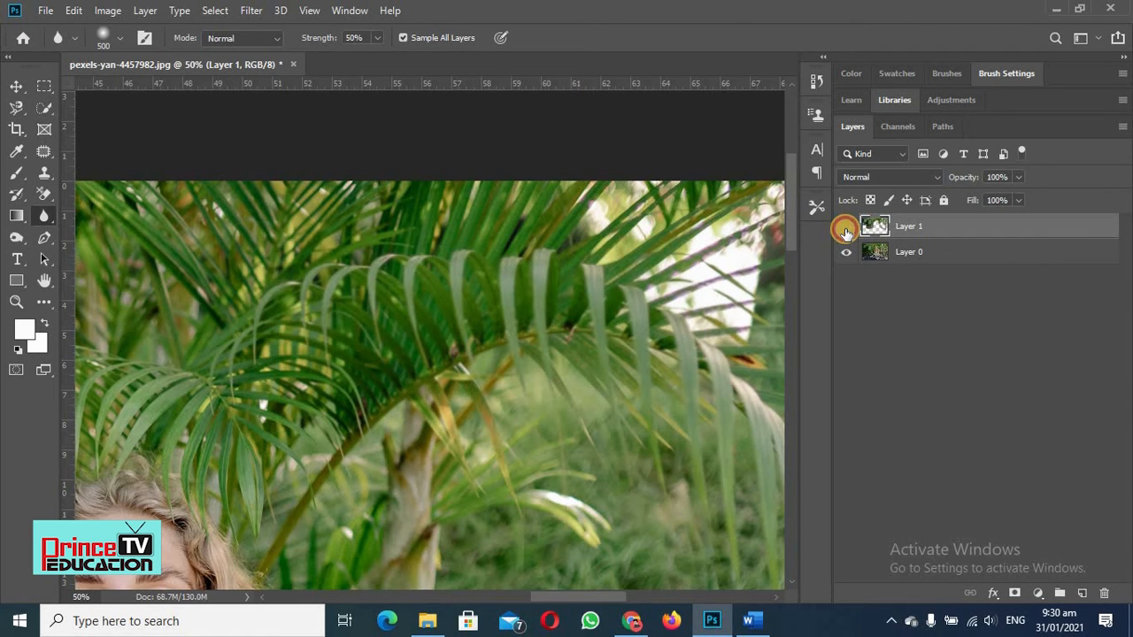
left_click(846, 229)
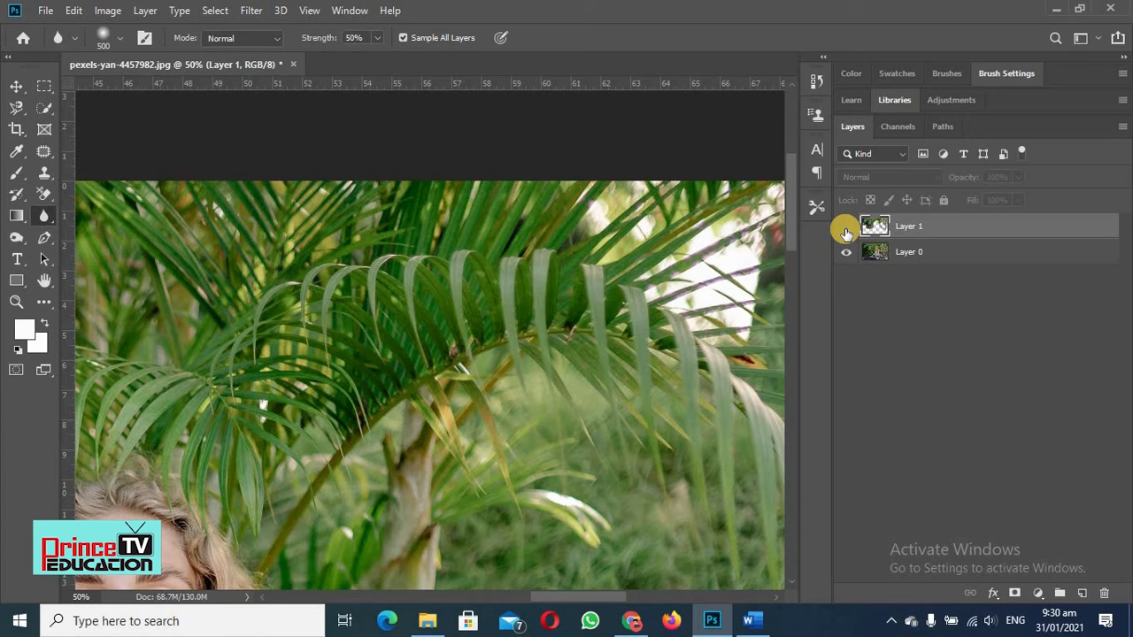
Step: Raise the Blur tool's strength to 100% and blur the palm leaves on the visible Layer 1
left_click(376, 39)
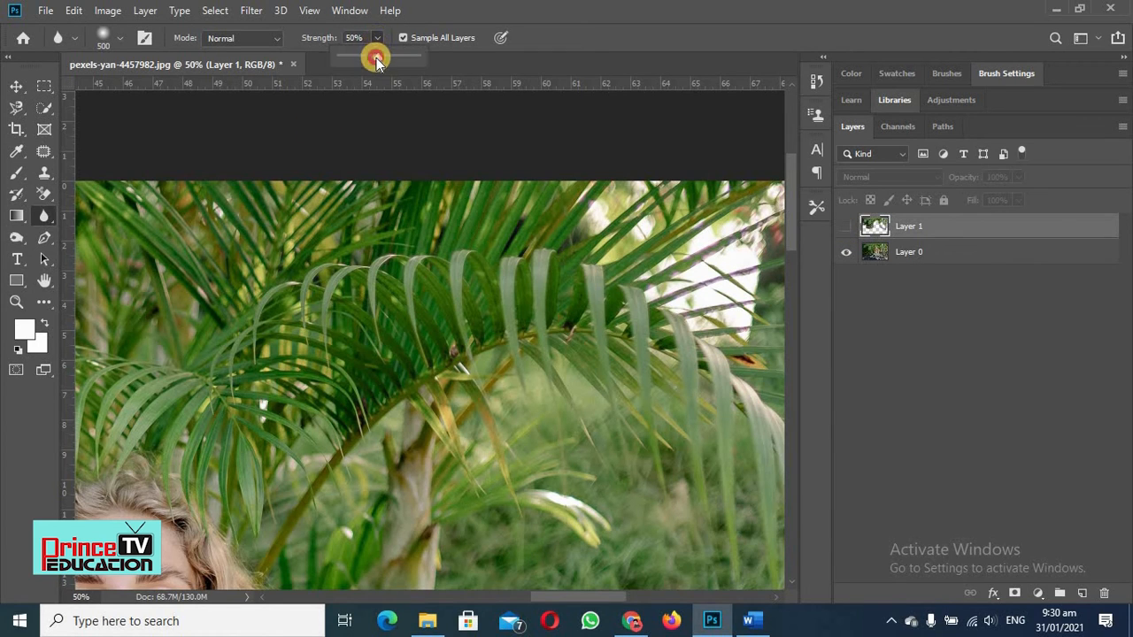
left_click_drag(376, 59, 422, 60)
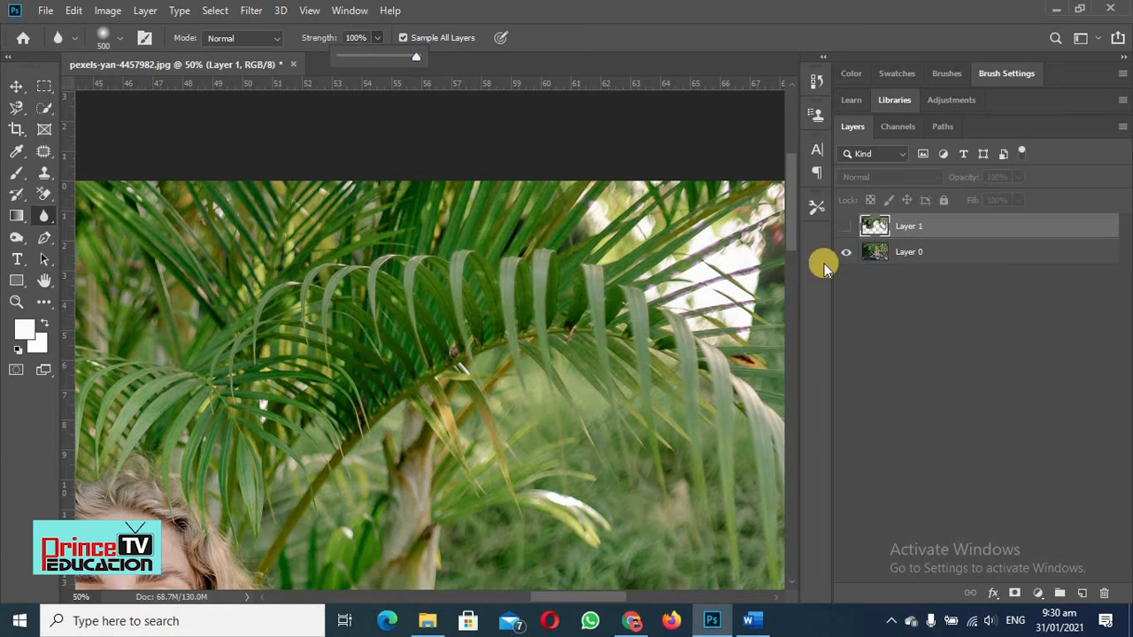
left_click(846, 227)
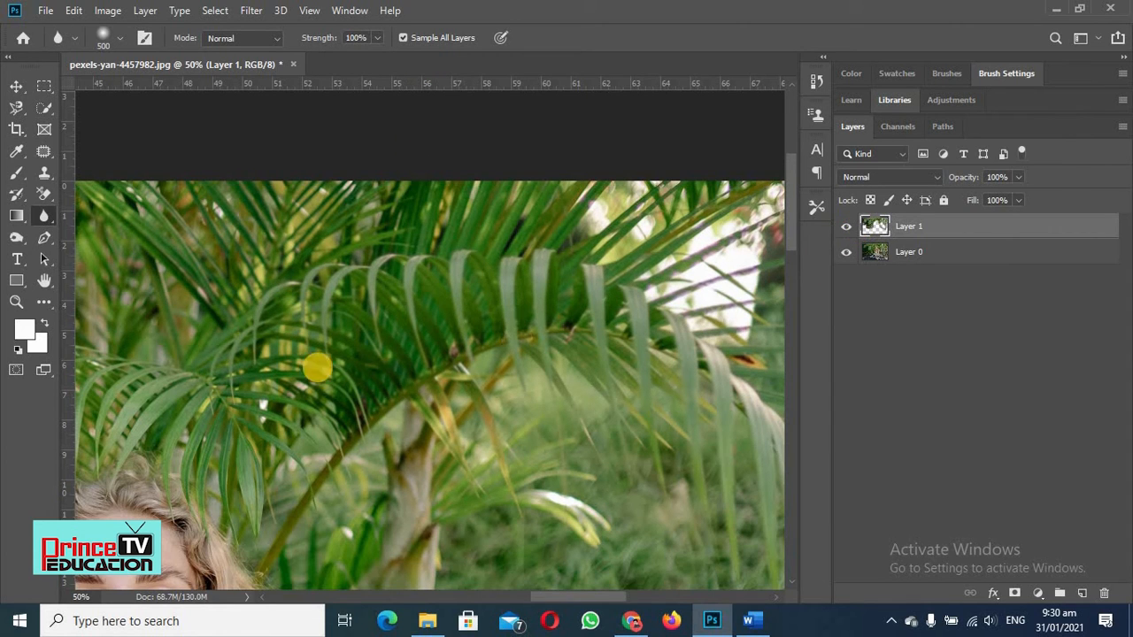
mouse_move(341, 342)
left_mouse_down()
mouse_move(508, 325)
mouse_move(346, 367)
mouse_move(469, 317)
mouse_move(482, 269)
mouse_move(337, 239)
mouse_move(312, 248)
mouse_move(411, 302)
mouse_move(524, 275)
mouse_move(690, 323)
mouse_move(729, 353)
mouse_move(710, 284)
mouse_move(435, 337)
mouse_move(310, 418)
mouse_move(267, 387)
mouse_move(236, 404)
mouse_move(214, 392)
mouse_move(241, 385)
mouse_move(142, 360)
mouse_move(167, 257)
mouse_move(286, 239)
mouse_move(509, 273)
mouse_move(416, 193)
mouse_move(551, 206)
mouse_move(733, 269)
mouse_move(674, 462)
mouse_move(526, 490)
mouse_move(440, 429)
mouse_move(278, 374)
mouse_move(245, 338)
mouse_move(341, 264)
mouse_move(752, 274)
left_mouse_up()
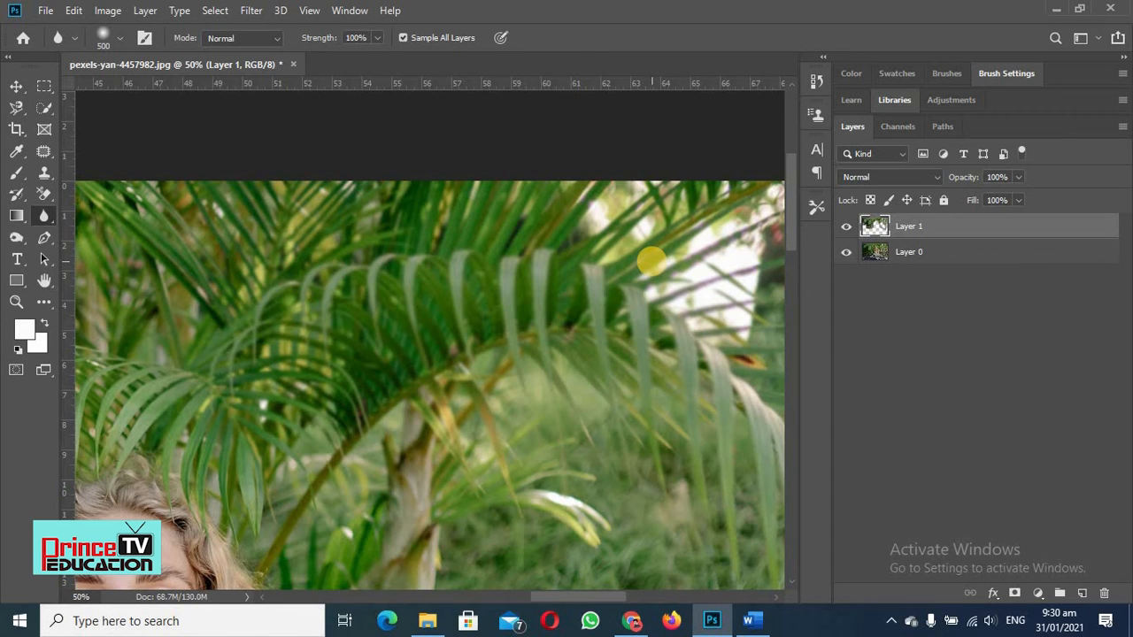
Step: Check the stronger blur on the palm leaves by toggling Layer 1's visibility, leaving the layer shown
left_click(846, 231)
left_click(846, 232)
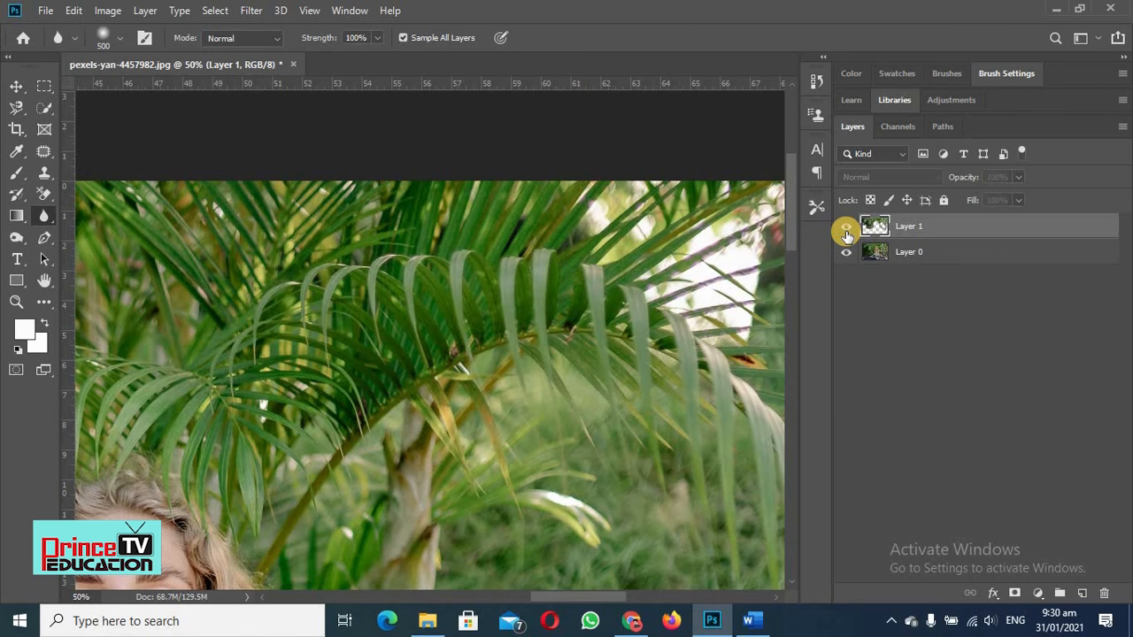
left_click(846, 232)
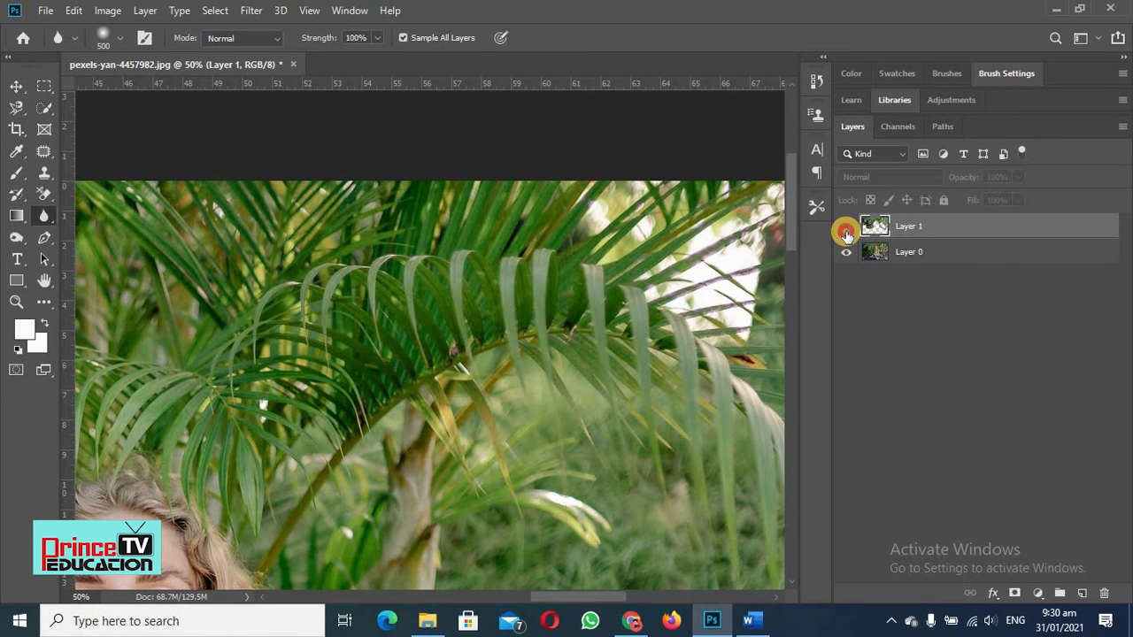
left_click(846, 232)
left_click(846, 232)
left_click(846, 232)
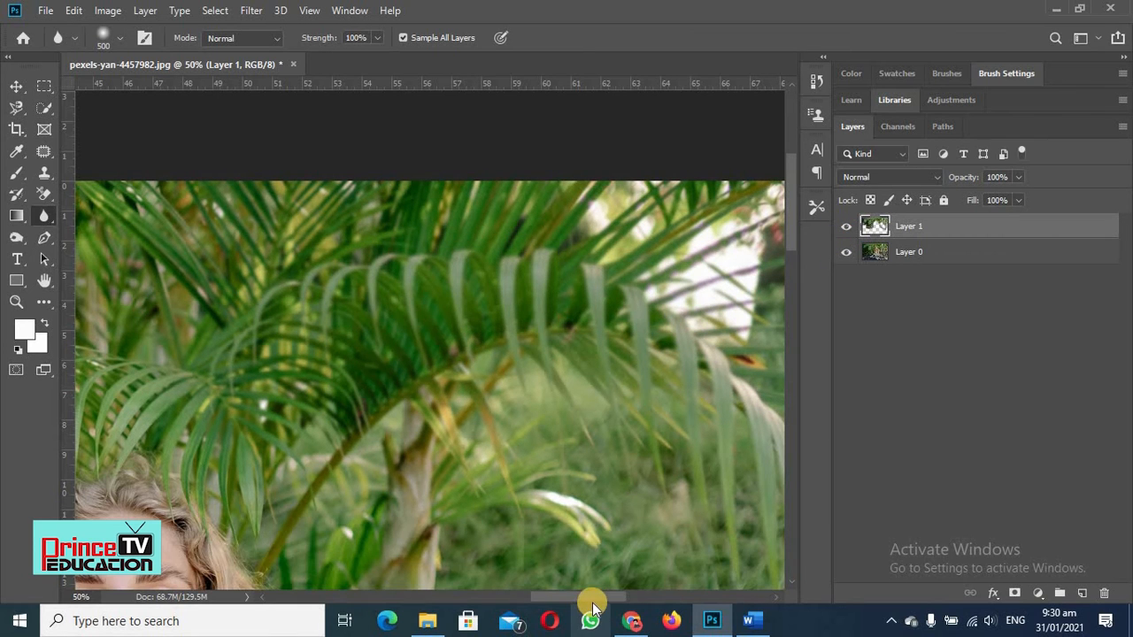
Step: Switch to the Sharpen tool for the woman's face and enable Sample All Layers
left_click_drag(584, 598, 536, 600)
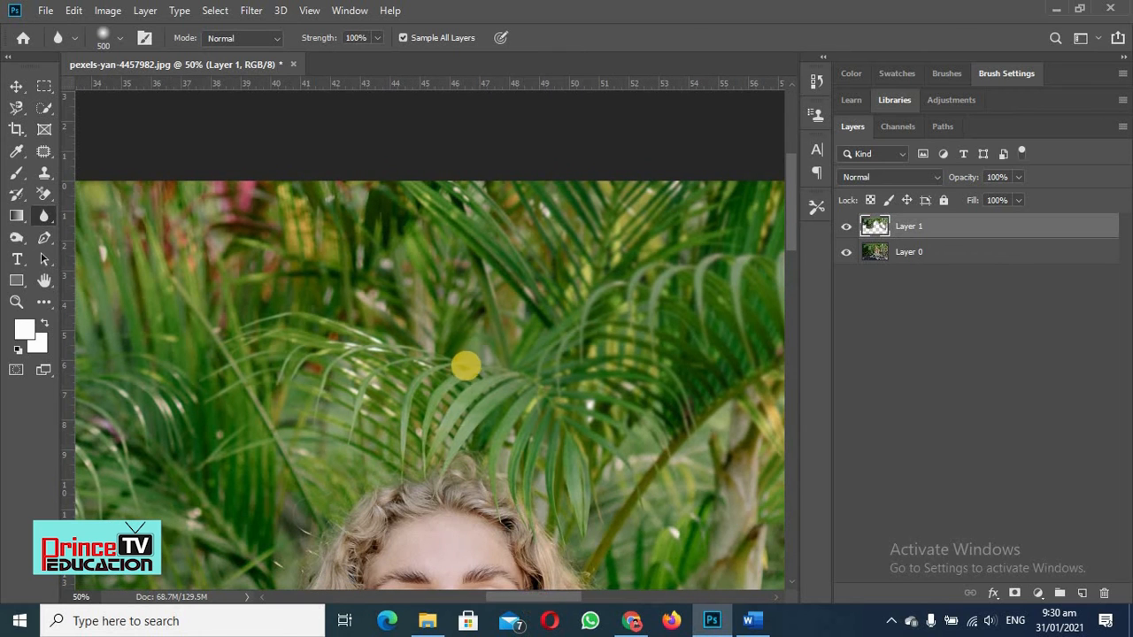
scroll(467, 365, "down", 10)
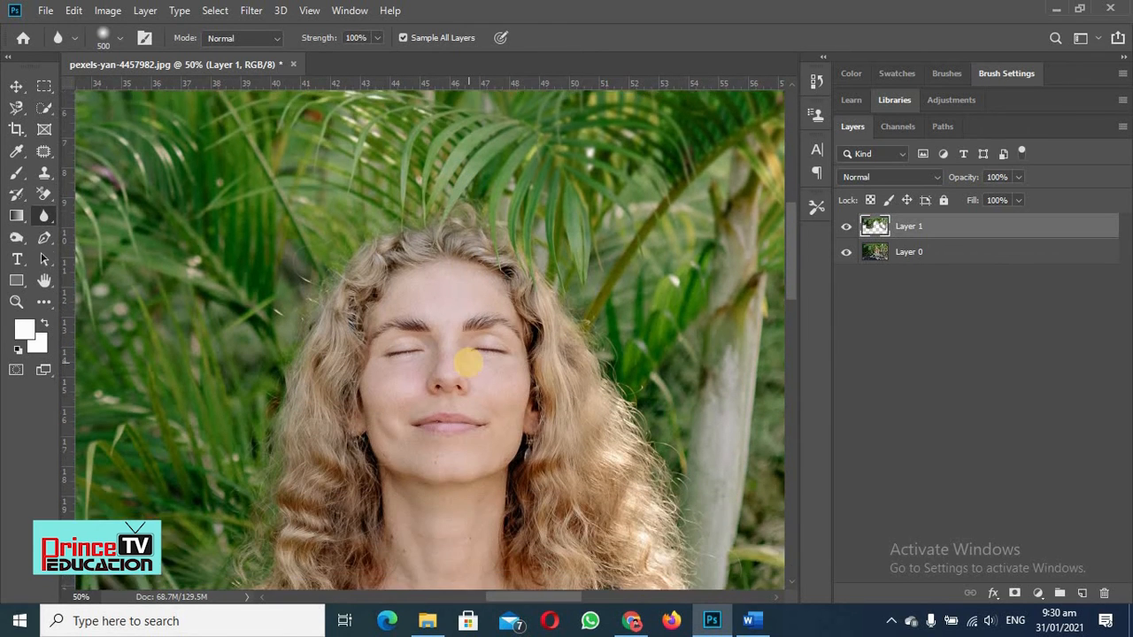
scroll(468, 361, "down", 5)
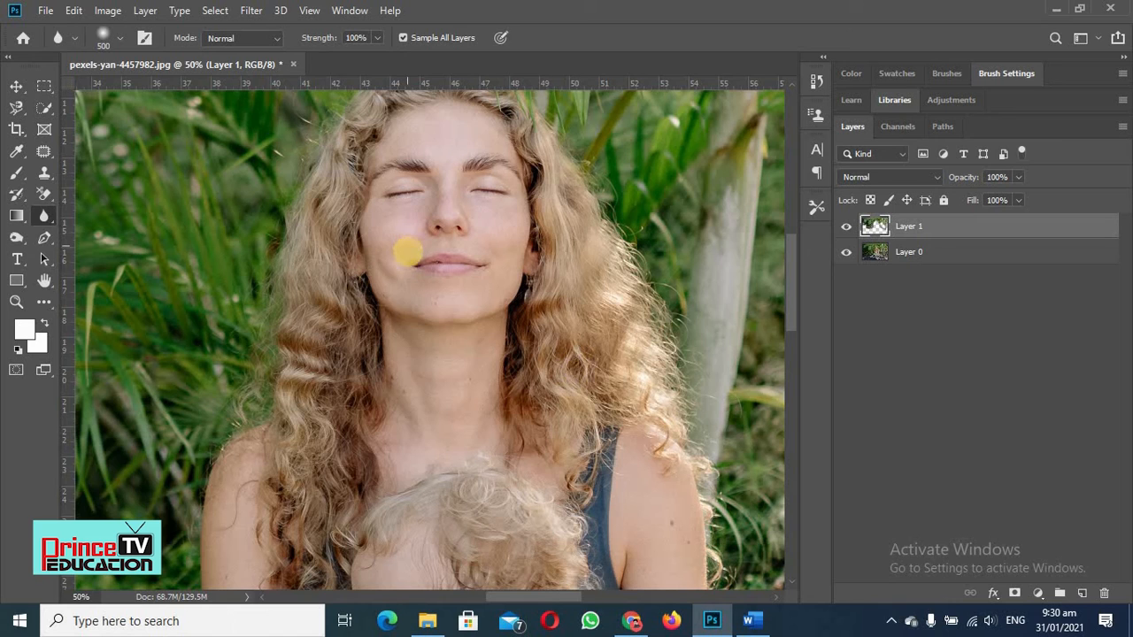
right_click(46, 221)
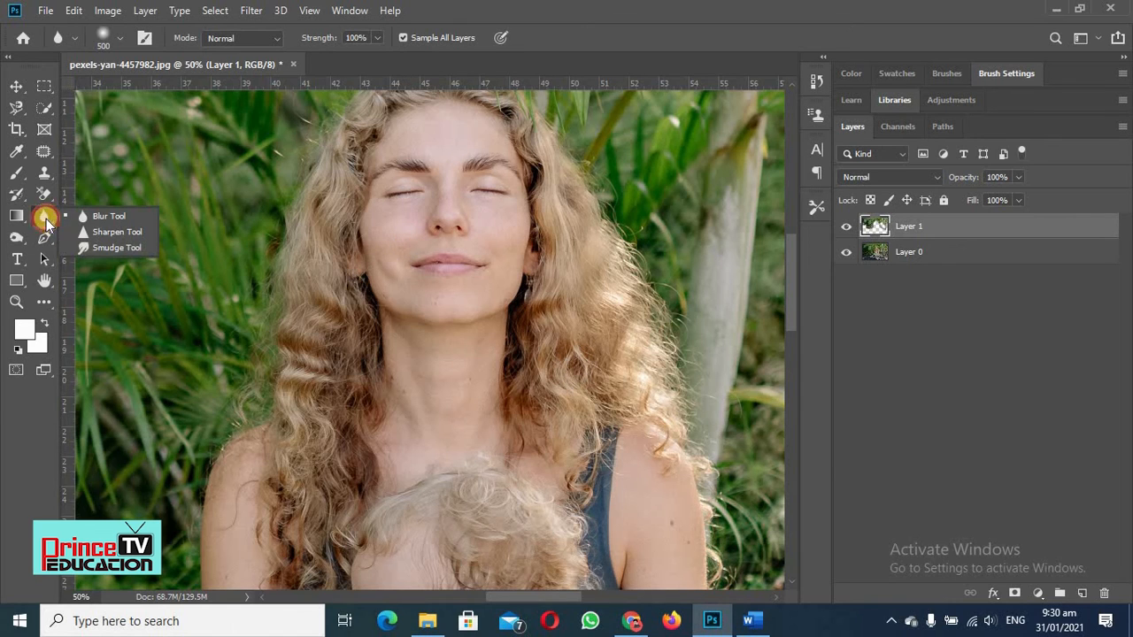
left_click(92, 235)
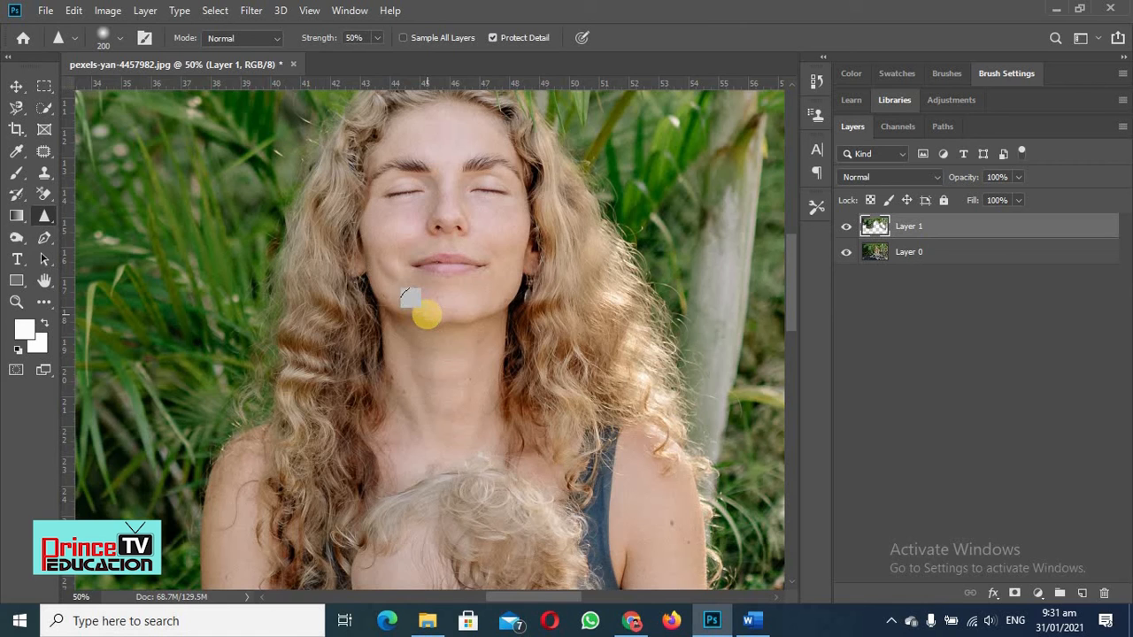
scroll(407, 301, "up", 3)
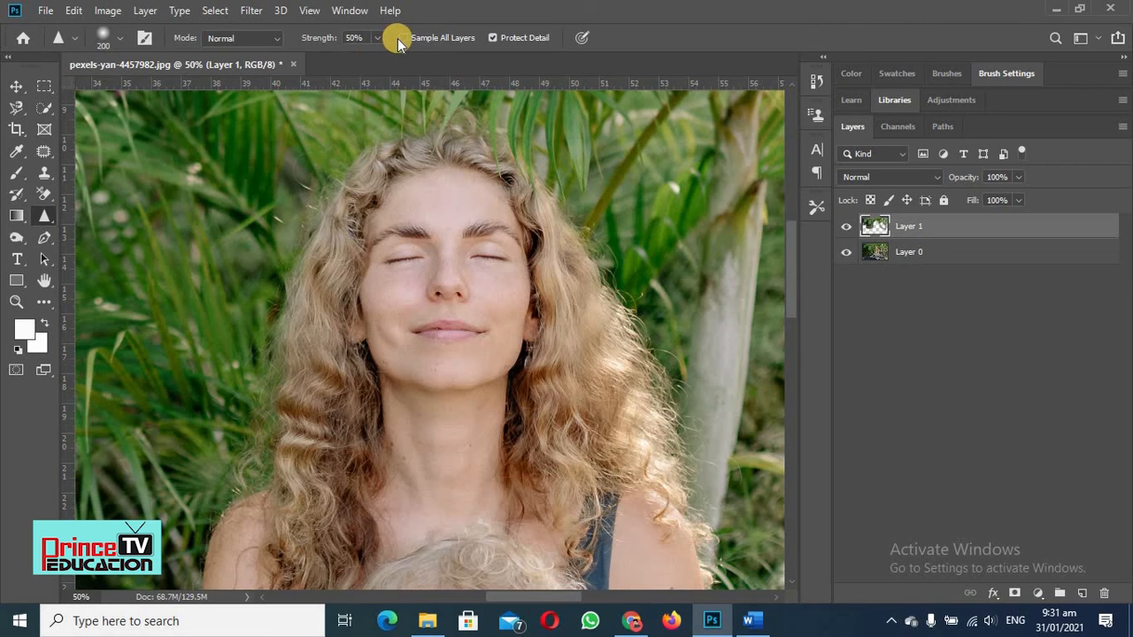
left_click(404, 38)
Step: Rename Layer 1 as "blurriness" and add a new layer named "Sharpness" above it
double_click(921, 228)
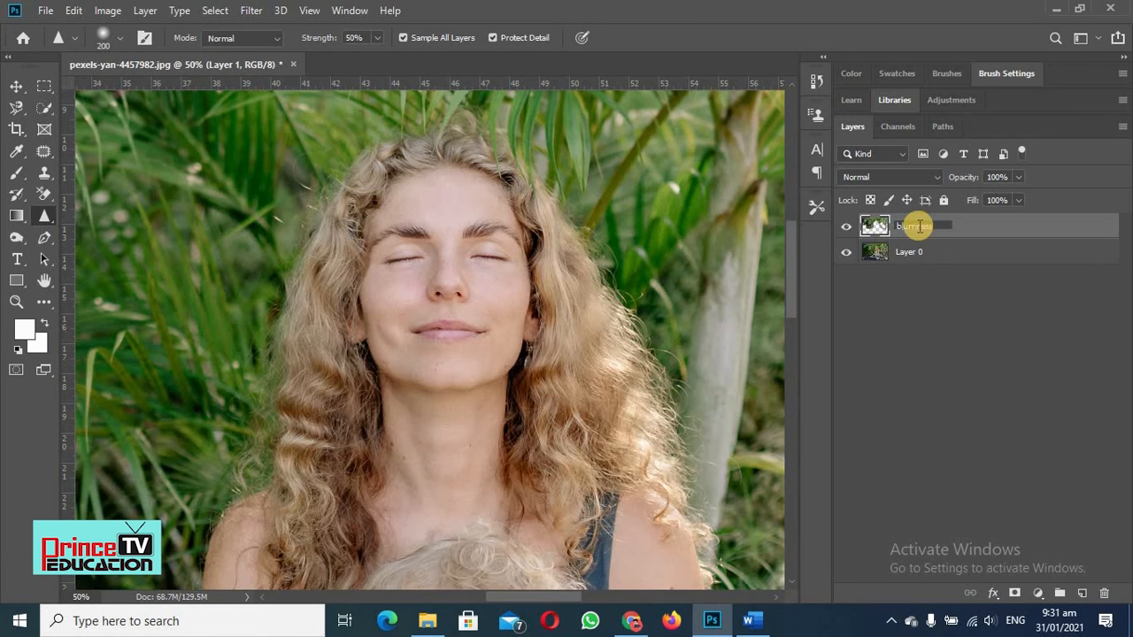
type("blurriness")
left_click(928, 344)
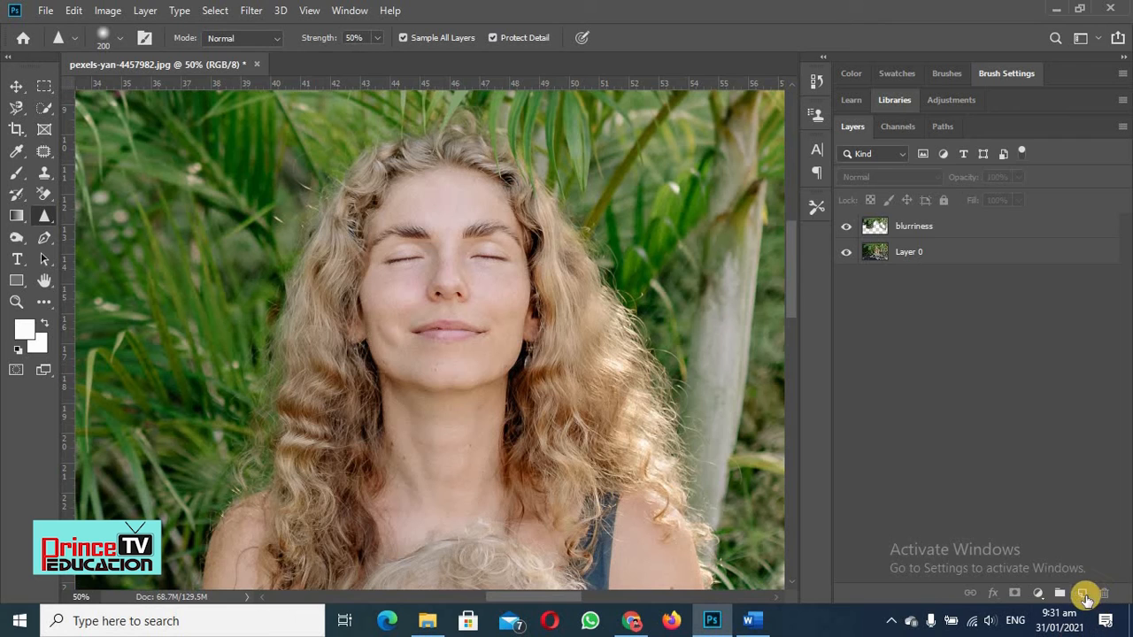
left_click(1083, 595)
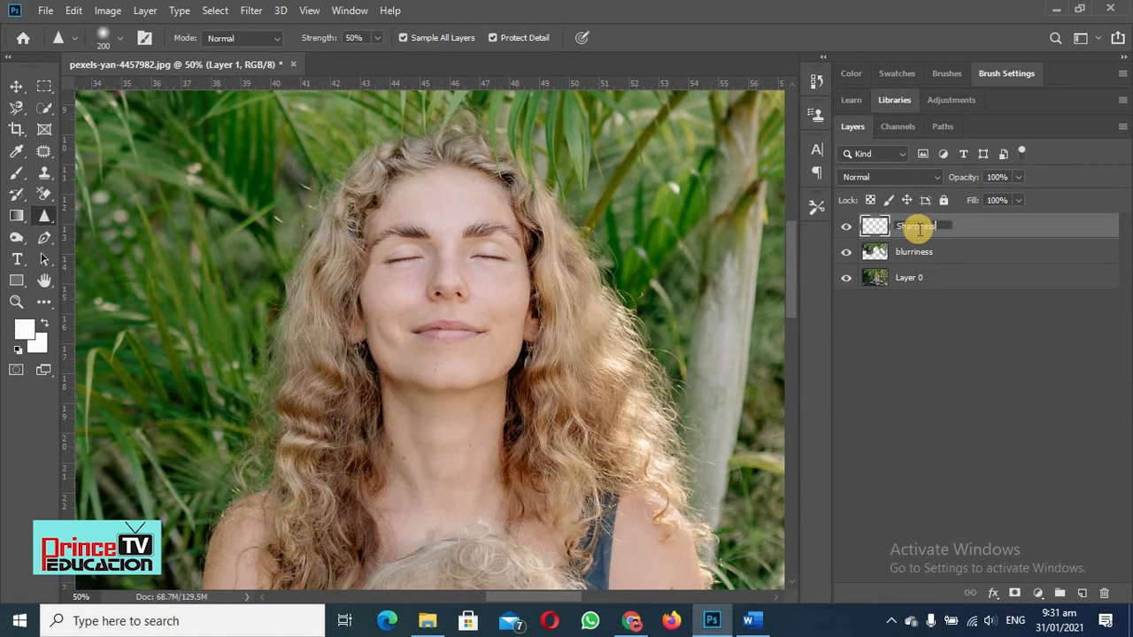
left_click(900, 339)
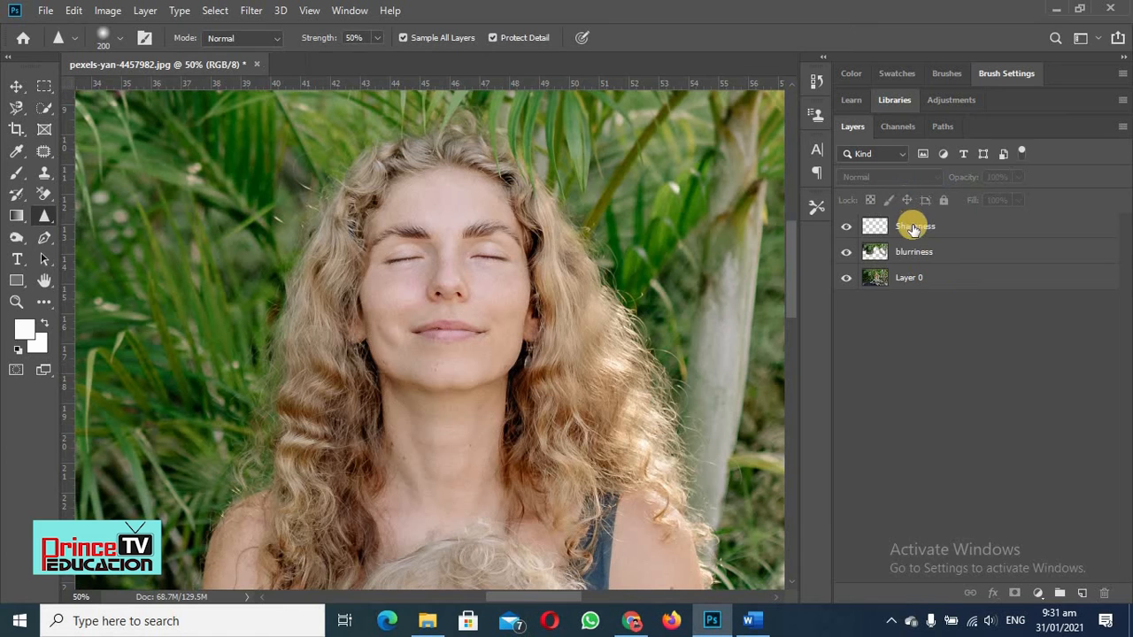
Step: Sharpen the woman's face, hair and neck and the child's hair on the Sharpness layer
left_click(913, 228)
mouse_move(392, 316)
left_mouse_down()
mouse_move(384, 379)
mouse_move(337, 408)
mouse_move(307, 354)
mouse_move(300, 542)
mouse_move(341, 461)
mouse_move(343, 536)
mouse_move(362, 328)
mouse_move(359, 314)
mouse_move(334, 336)
mouse_move(325, 322)
mouse_move(344, 244)
mouse_move(303, 355)
mouse_move(312, 291)
mouse_move(331, 241)
mouse_move(412, 174)
mouse_move(398, 181)
mouse_move(445, 170)
mouse_move(428, 169)
mouse_move(504, 167)
mouse_move(492, 180)
mouse_move(576, 305)
mouse_move(555, 253)
mouse_move(580, 286)
mouse_move(626, 416)
mouse_move(595, 300)
mouse_move(622, 415)
mouse_move(609, 417)
mouse_move(570, 314)
mouse_move(560, 466)
mouse_move(535, 284)
mouse_move(534, 491)
mouse_move(528, 331)
mouse_move(487, 390)
mouse_move(427, 434)
mouse_move(405, 412)
mouse_move(407, 226)
mouse_move(372, 222)
mouse_move(347, 445)
mouse_move(465, 431)
mouse_move(499, 458)
left_mouse_up()
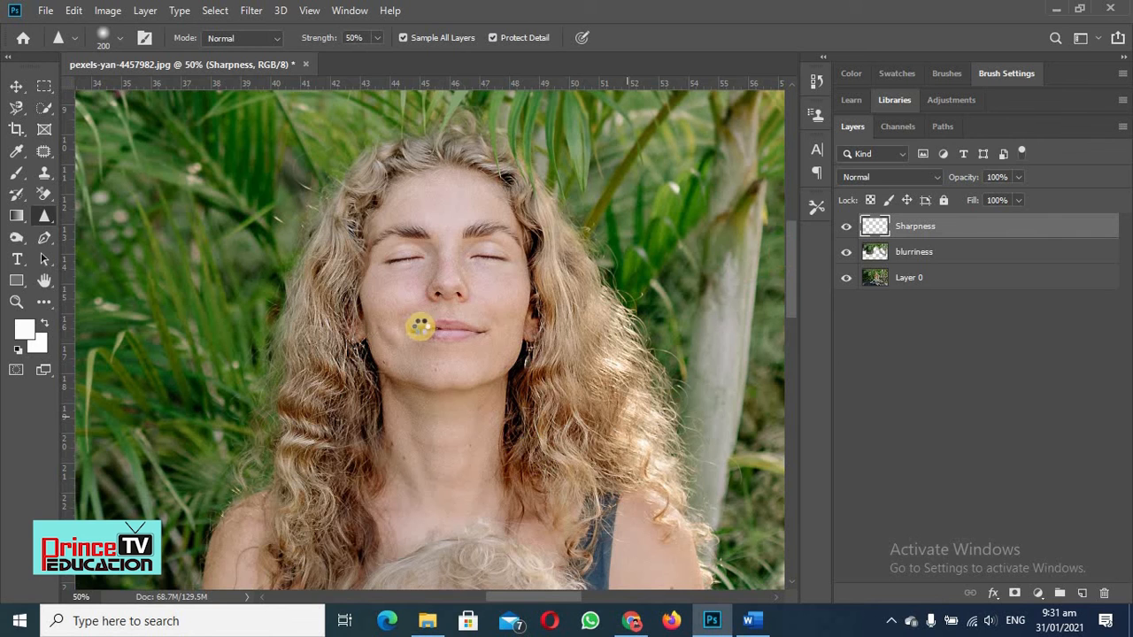
scroll(394, 375, "down", 2)
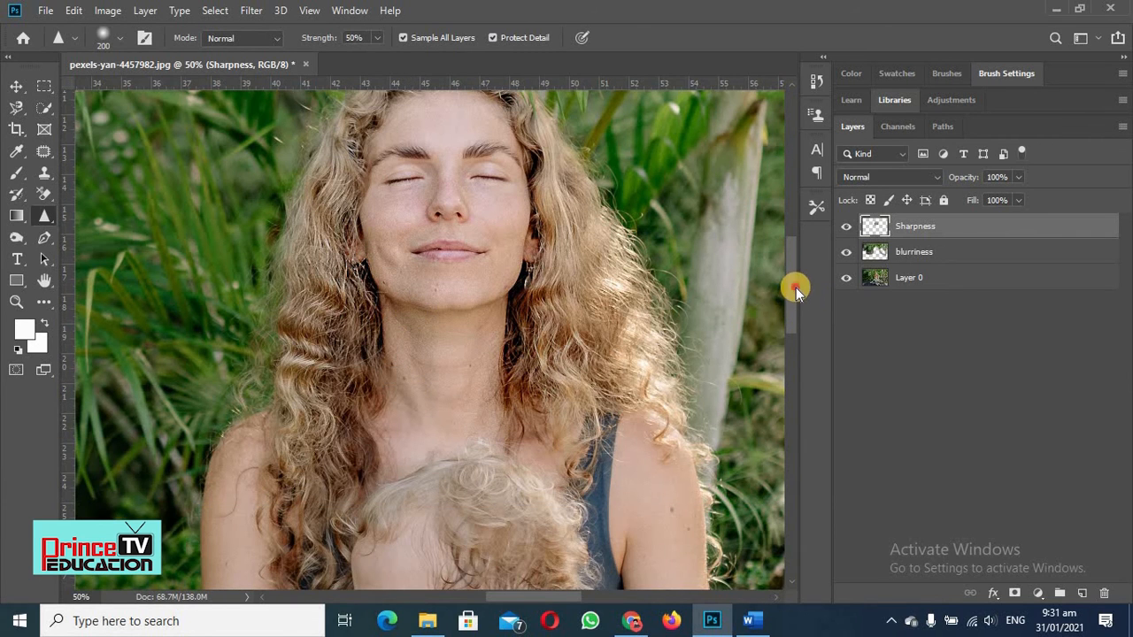
mouse_move(791, 288)
left_mouse_down()
mouse_move(798, 323)
mouse_move(422, 324)
mouse_move(364, 422)
mouse_move(282, 316)
mouse_move(240, 395)
mouse_move(223, 480)
mouse_move(400, 563)
mouse_move(488, 308)
mouse_move(458, 505)
mouse_move(544, 494)
mouse_move(566, 432)
mouse_move(489, 313)
mouse_move(470, 433)
mouse_move(455, 307)
mouse_move(404, 362)
mouse_move(413, 293)
mouse_move(465, 411)
mouse_move(438, 300)
mouse_move(488, 331)
mouse_move(464, 283)
mouse_move(476, 287)
mouse_move(551, 461)
mouse_move(555, 333)
mouse_move(491, 297)
mouse_move(431, 317)
mouse_move(498, 250)
mouse_move(317, 297)
mouse_move(413, 263)
mouse_move(359, 337)
mouse_move(430, 261)
mouse_move(456, 266)
mouse_move(387, 294)
mouse_move(481, 289)
left_mouse_up()
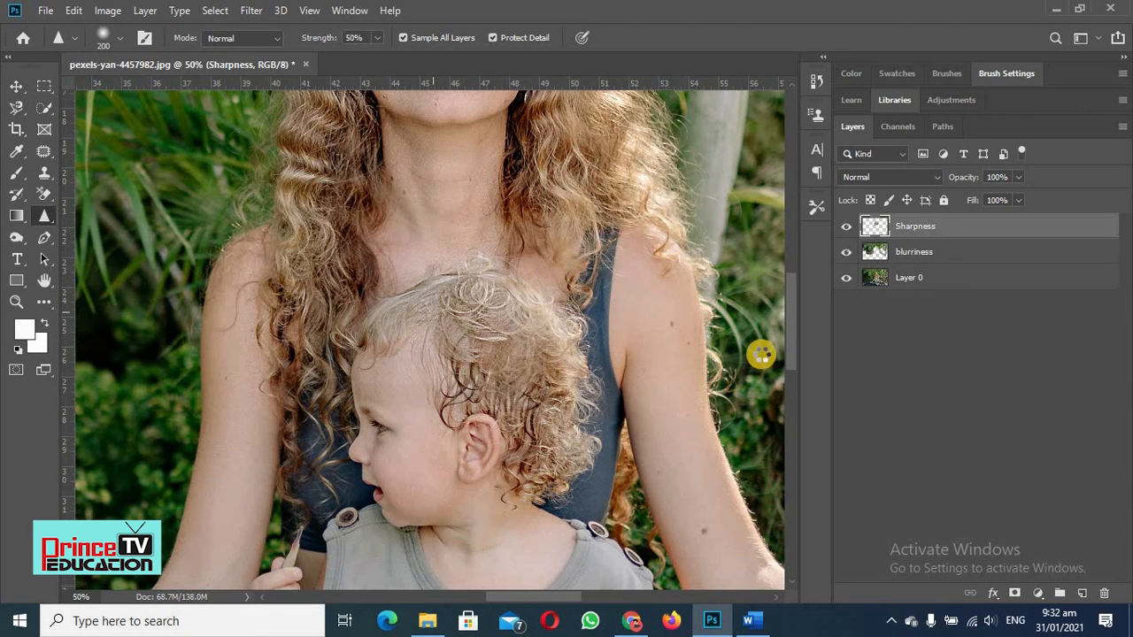
Step: Magnify the woman's lower face to 200% and compare it with and without the Sharpness layer
left_click_drag(790, 341, 796, 295)
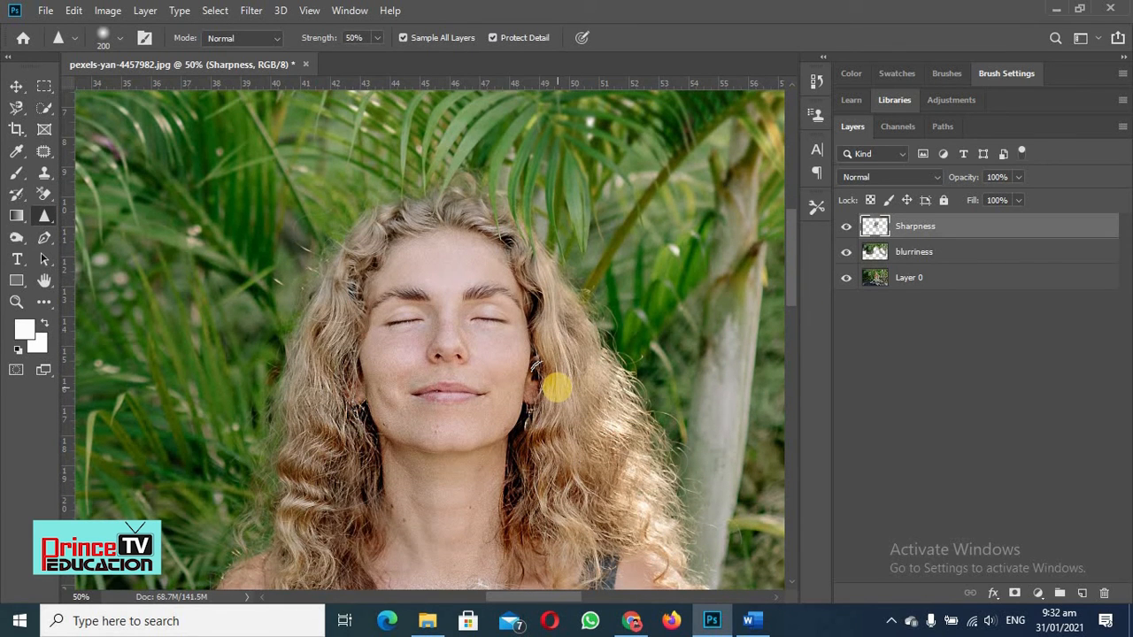
key("z")
left_click(496, 398)
left_click(500, 398)
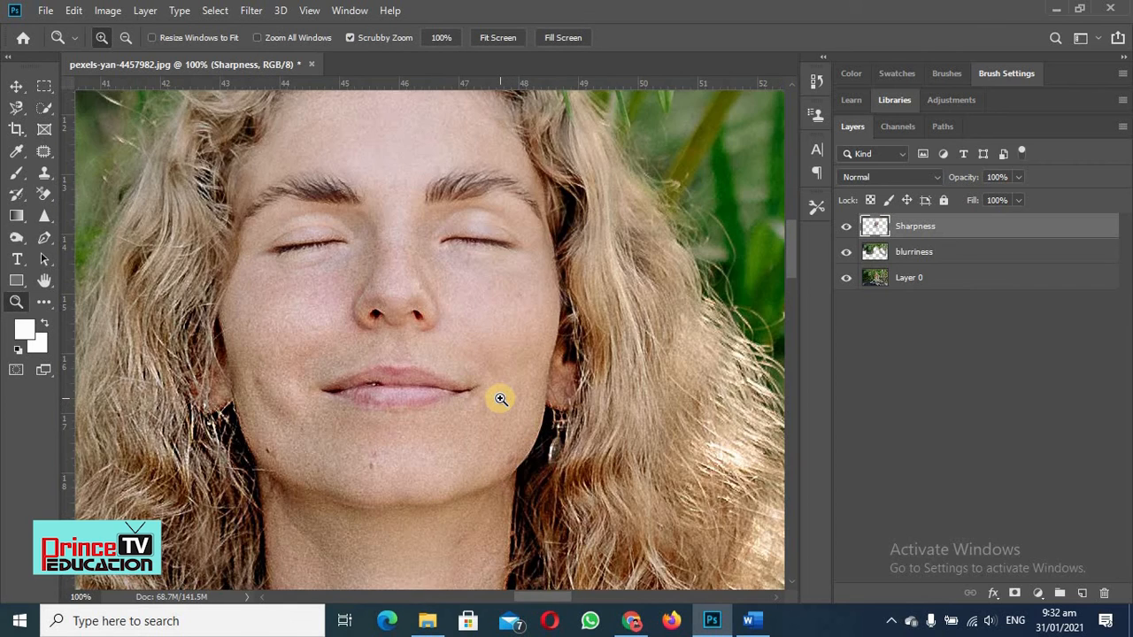
left_click(500, 398)
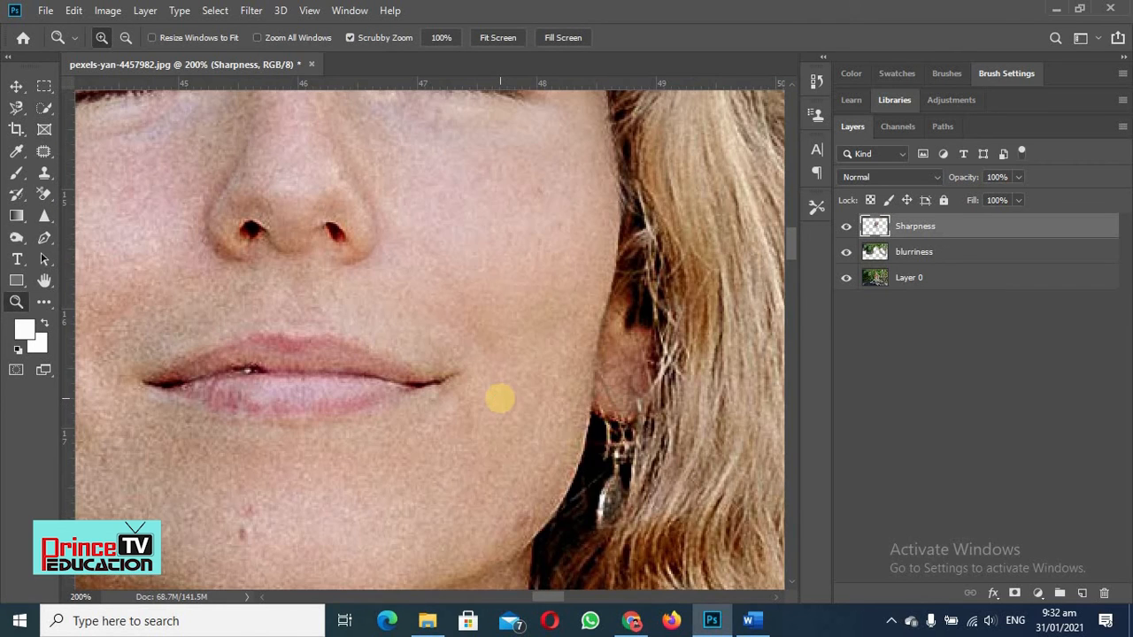
left_click(845, 228)
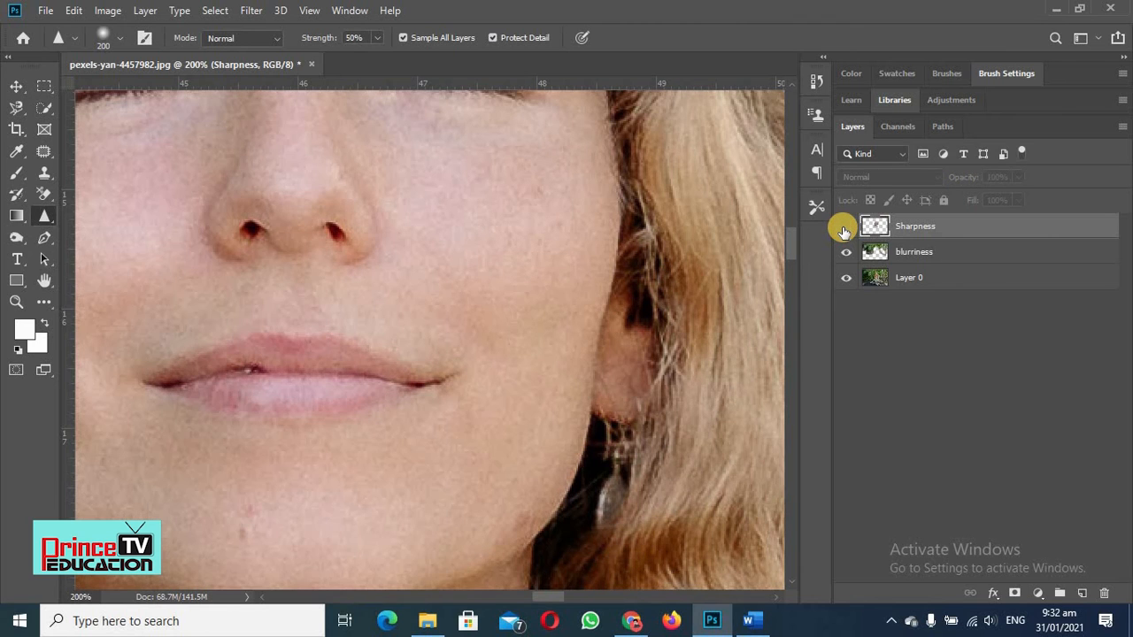
left_click(845, 229)
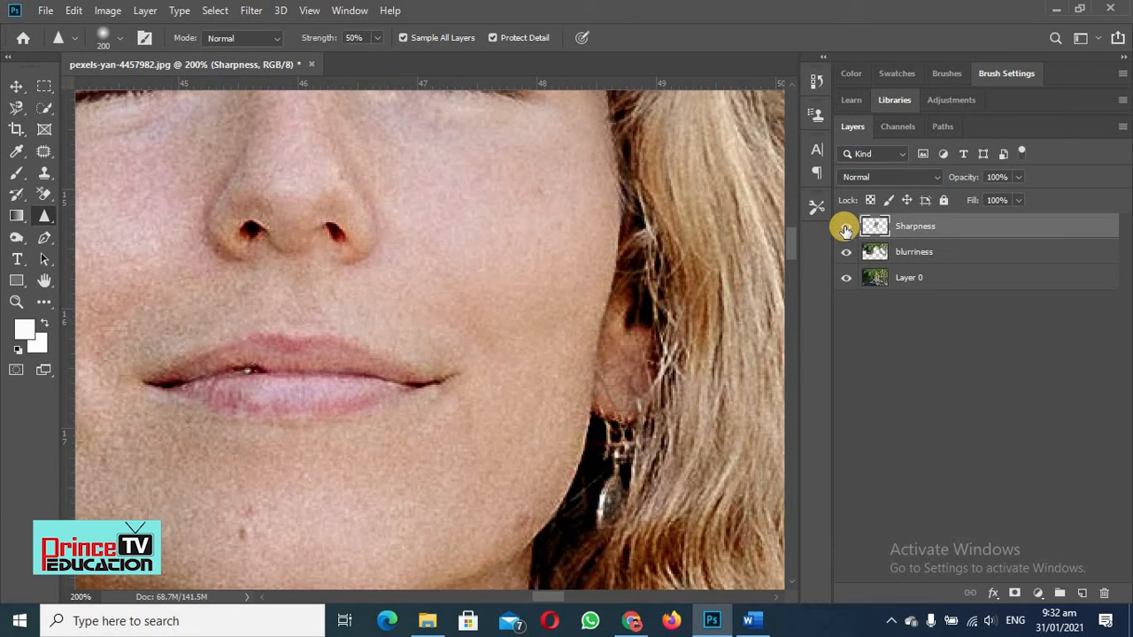
left_click(845, 228)
left_click(845, 228)
left_click(845, 228)
left_click(845, 228)
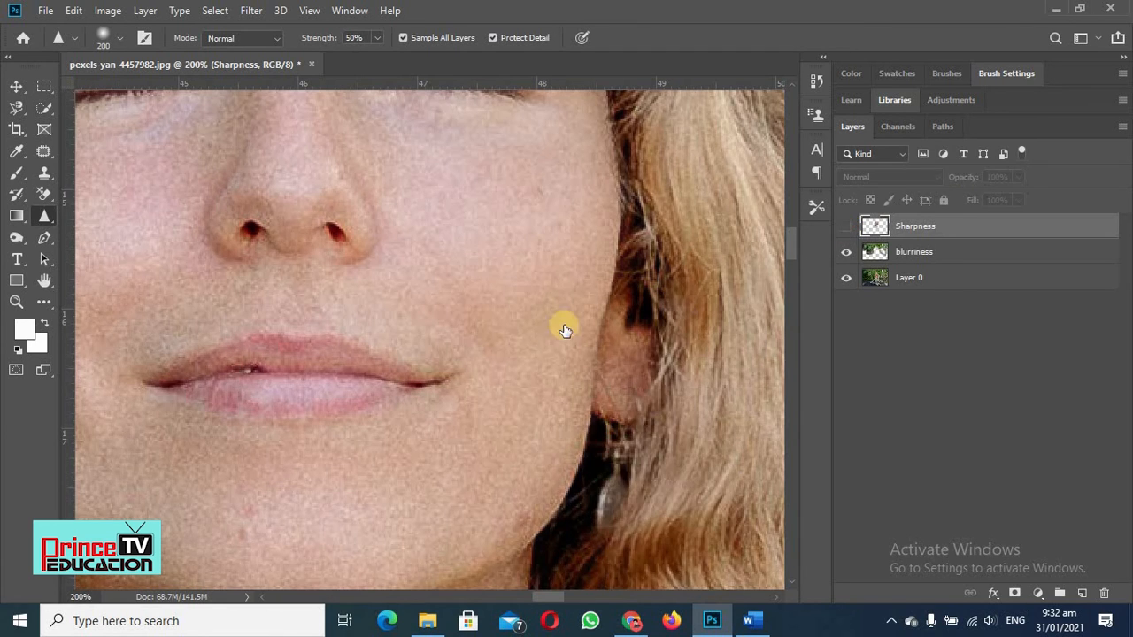
Step: Zoom out to 33.3% and compare the woman and child without and with the Sharpness layer, leaving the layer shown
scroll(538, 398, "up", 2)
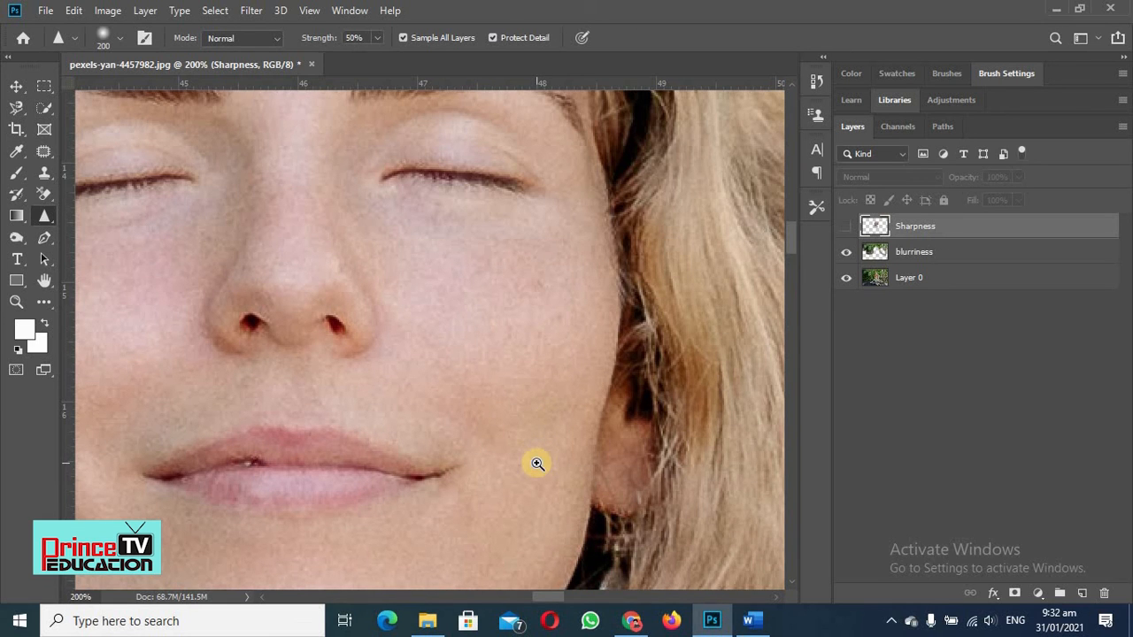
key("z")
left_click(522, 455, "alt")
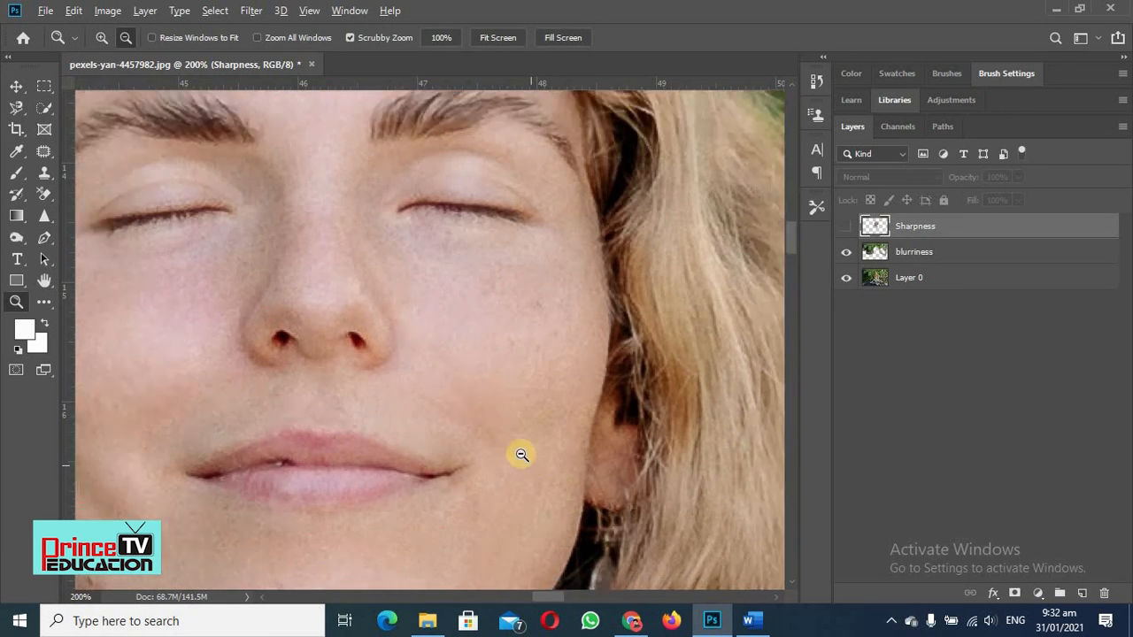
left_click(487, 366)
left_click(486, 366)
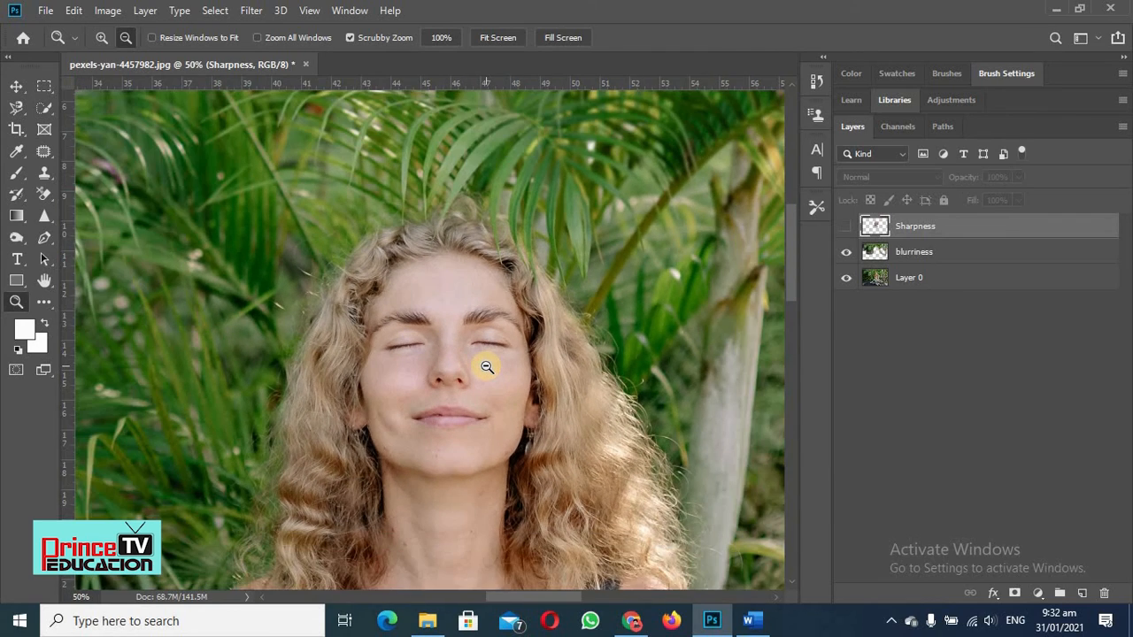
left_click(487, 367)
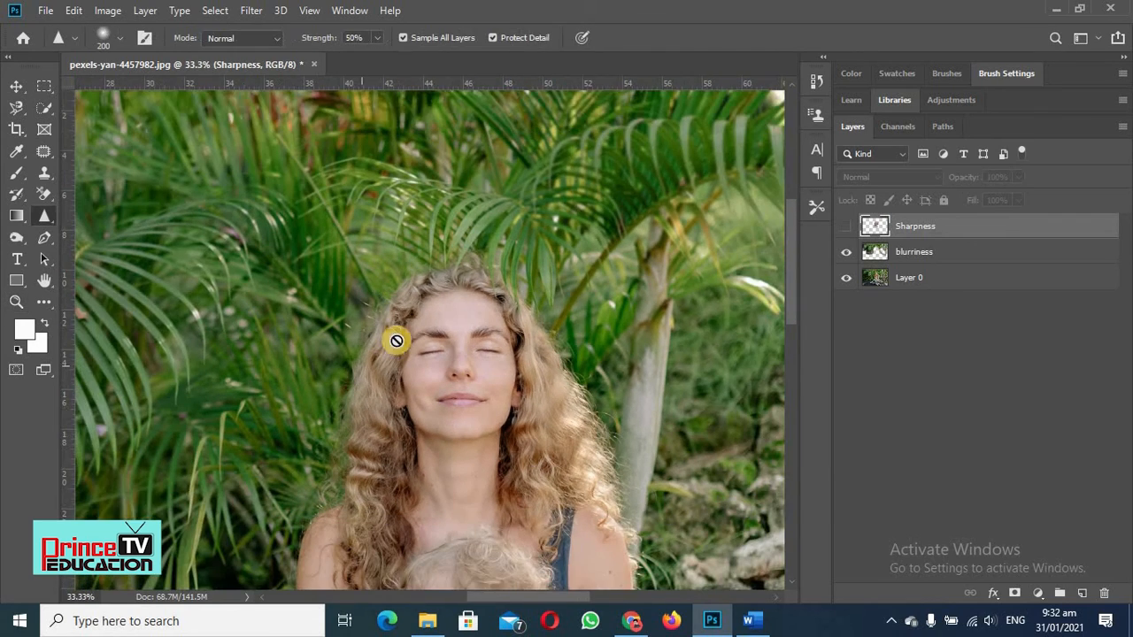
scroll(407, 336, "down", 1)
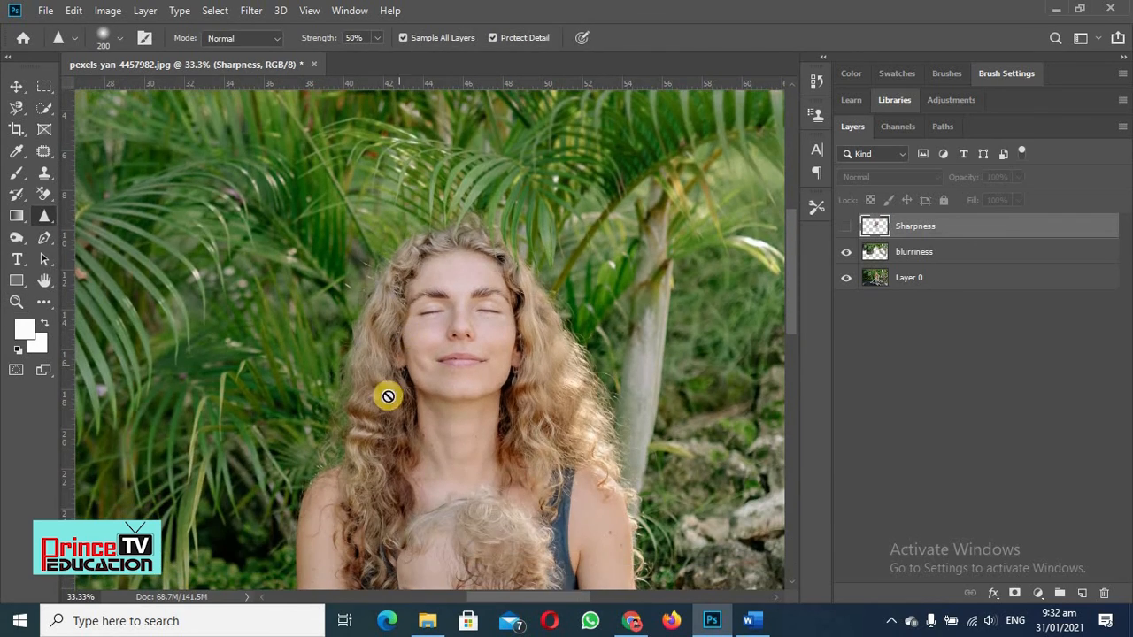
left_click(847, 228)
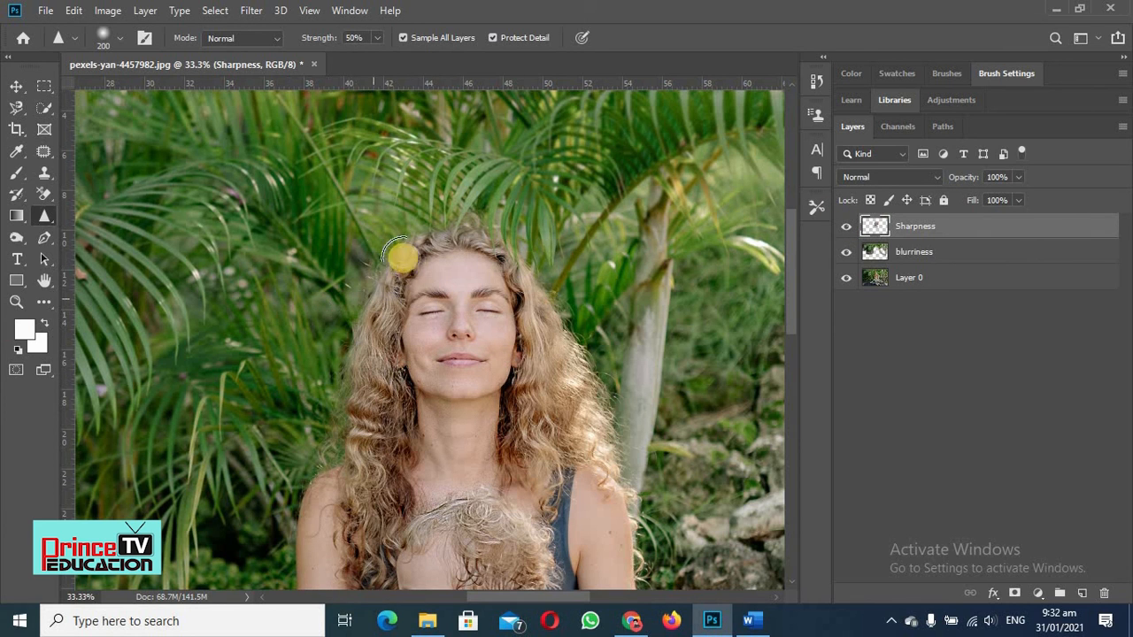